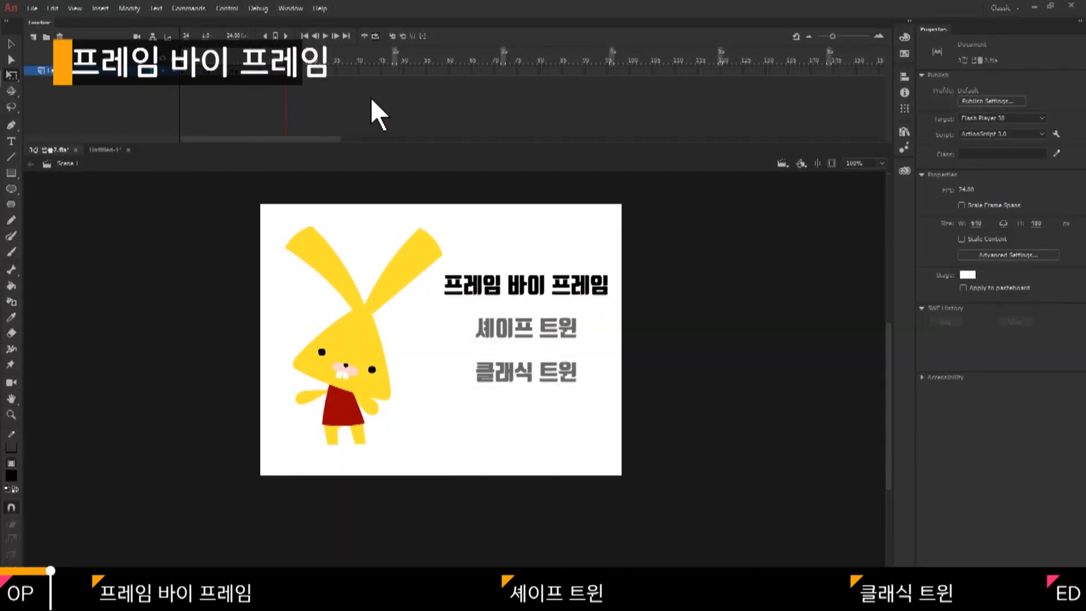
key(Return)
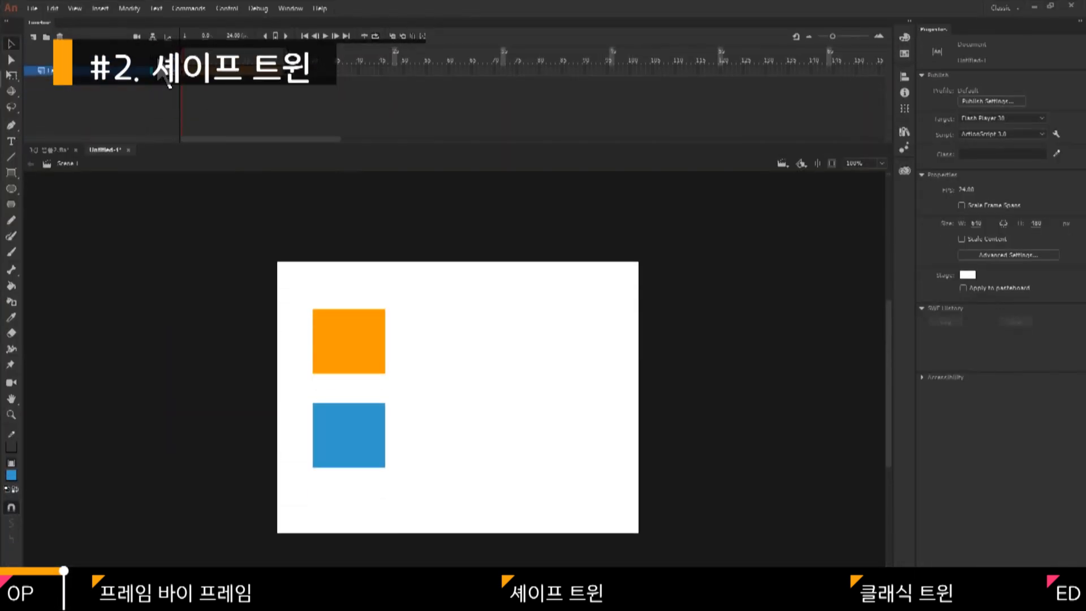
drag(286, 77, 229, 79)
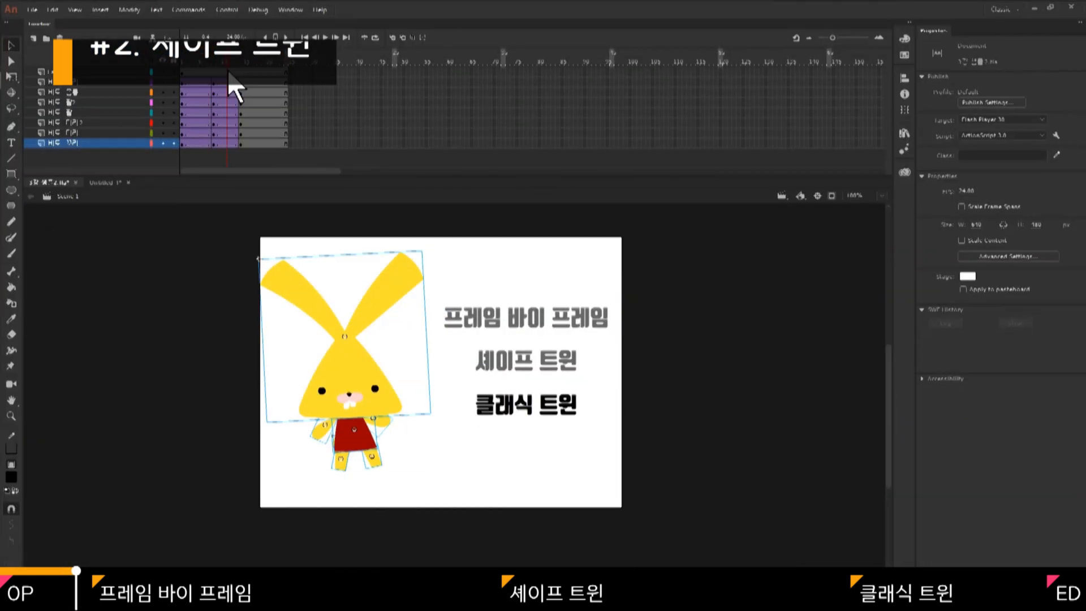
drag(235, 86, 199, 84)
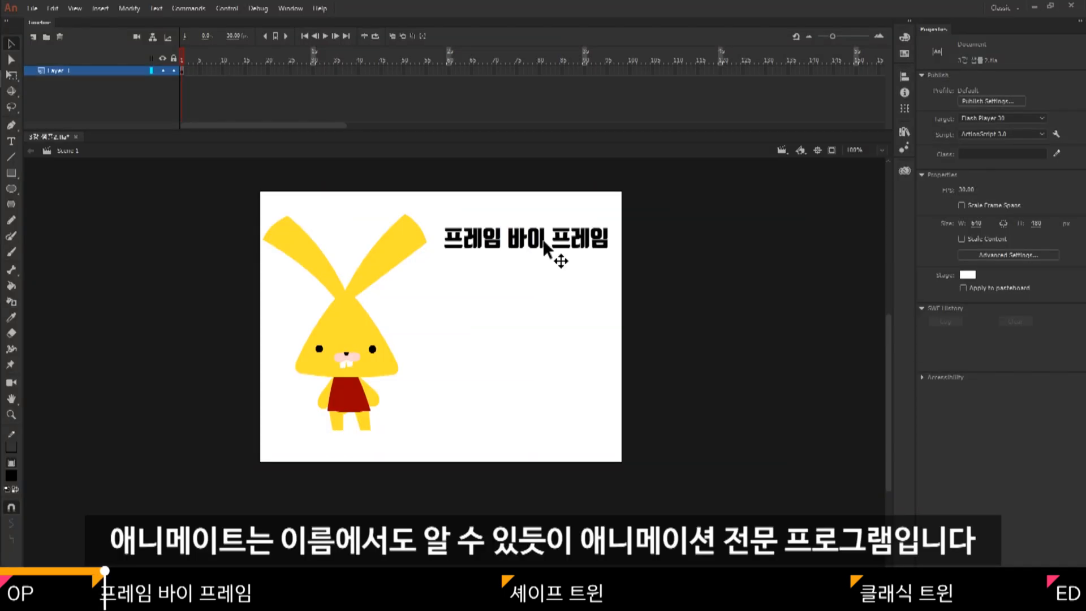
Duplicate the "프레임 바이 프레임" title directly below itself and change the copy's text to "셰이프 트윈".
drag(541, 245, 543, 283)
double_click(544, 282)
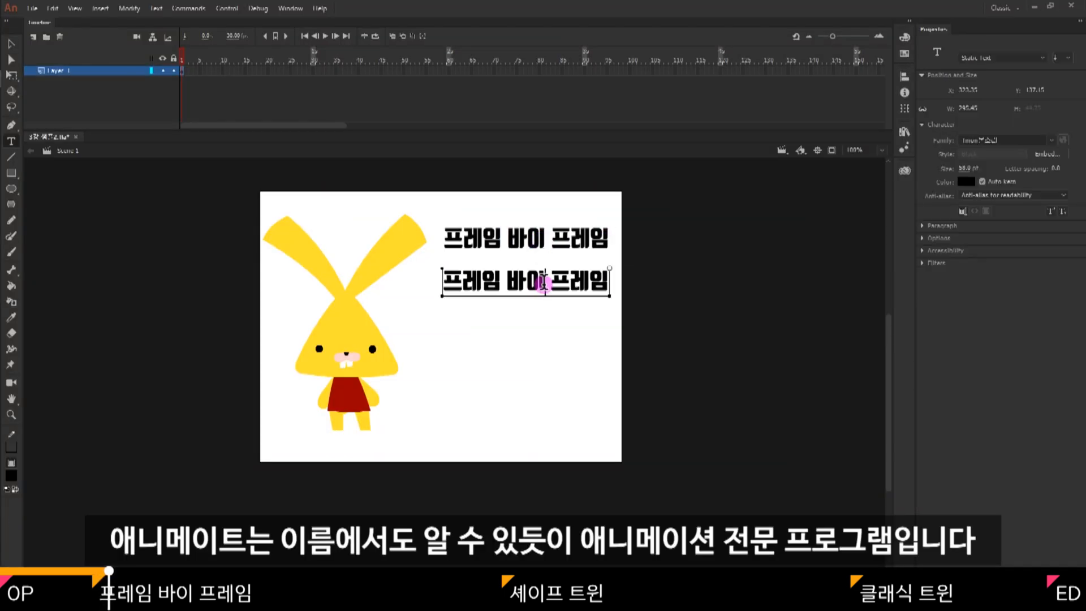
key(ctrl+a)
text(셰이프 트윈)
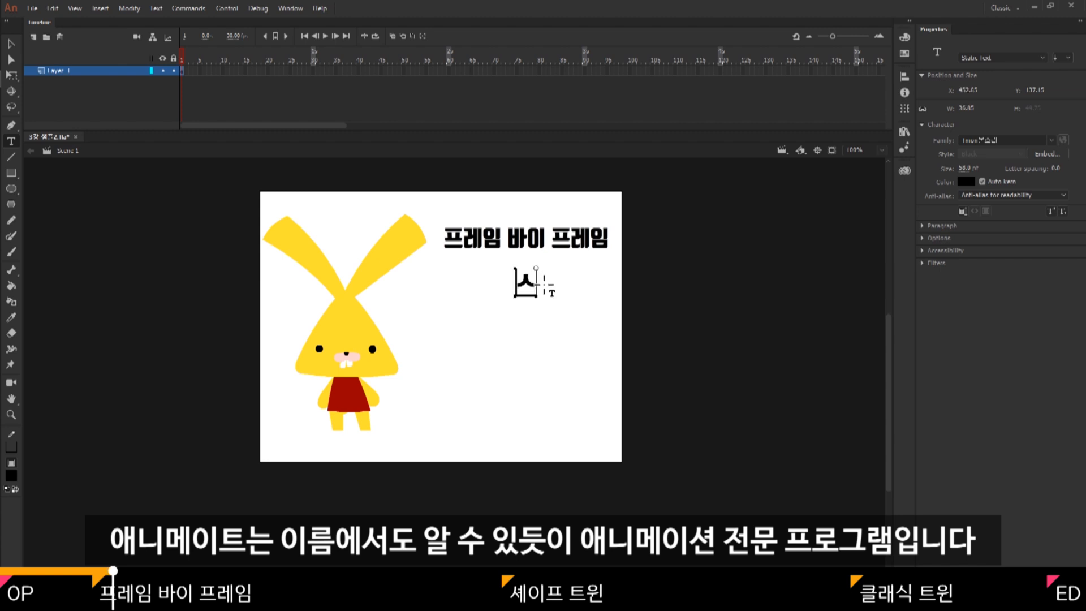
key(Escape)
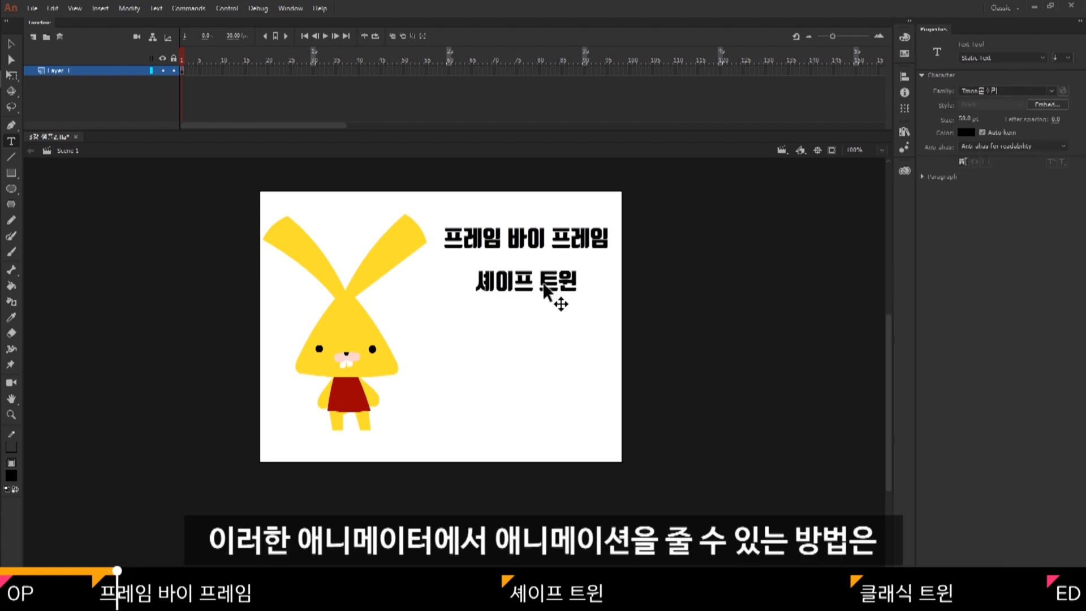
Duplicate the "셰이프 트윈" title directly below itself and change the copy's text to "클래식 트윈".
drag(543, 285, 472, 326)
click(545, 327)
text(클래식 트윈)
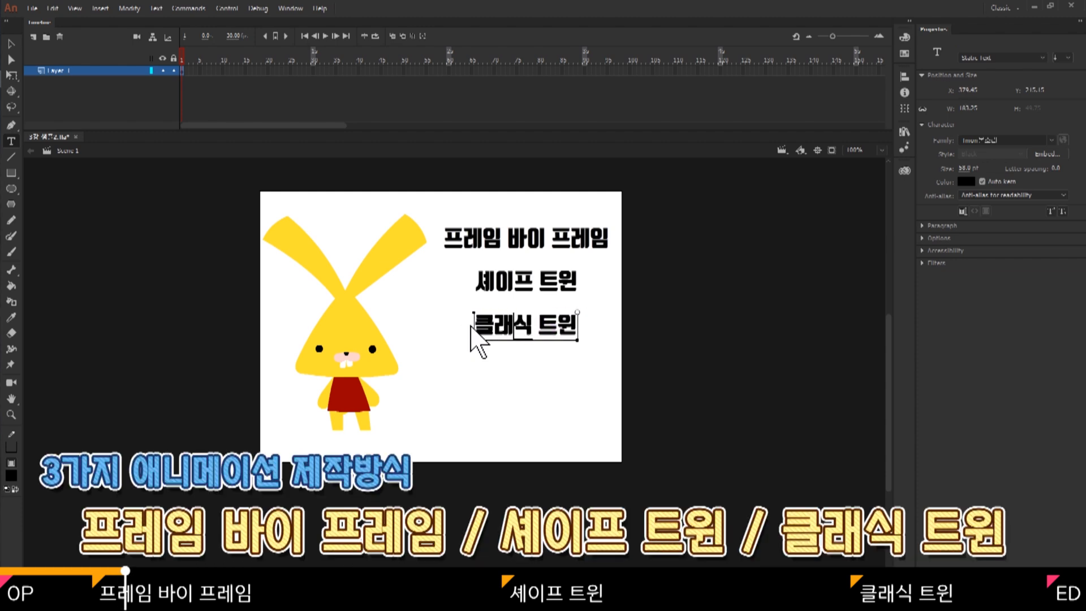
key(Escape)
Move the three titles together slightly lower on the stage, beside the rabbit, and return to the Selection tool.
drag(528, 376, 536, 274)
ctrl+click(550, 225)
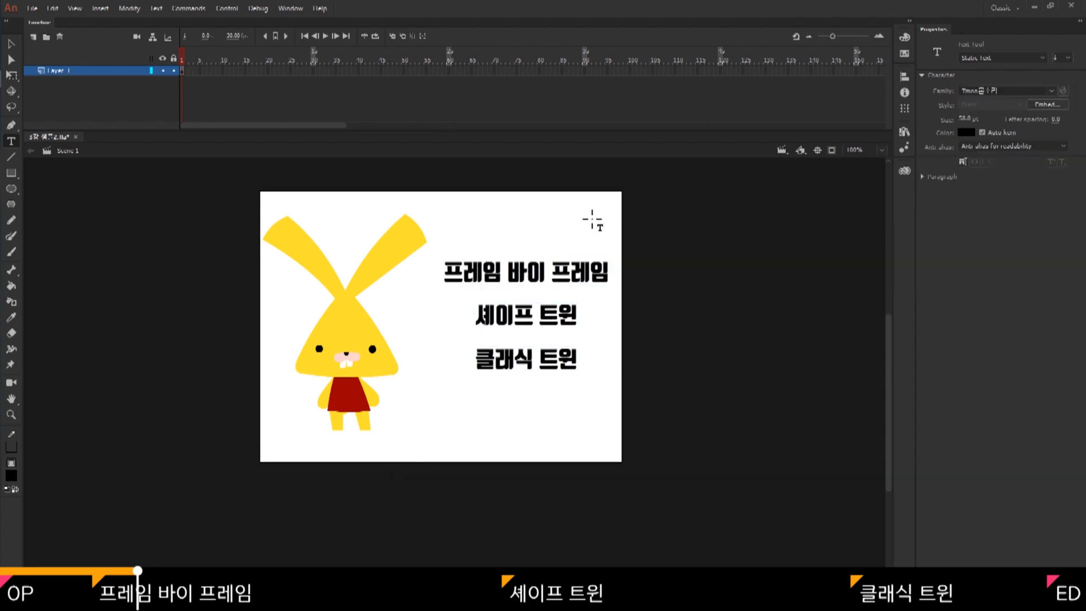
key(v)
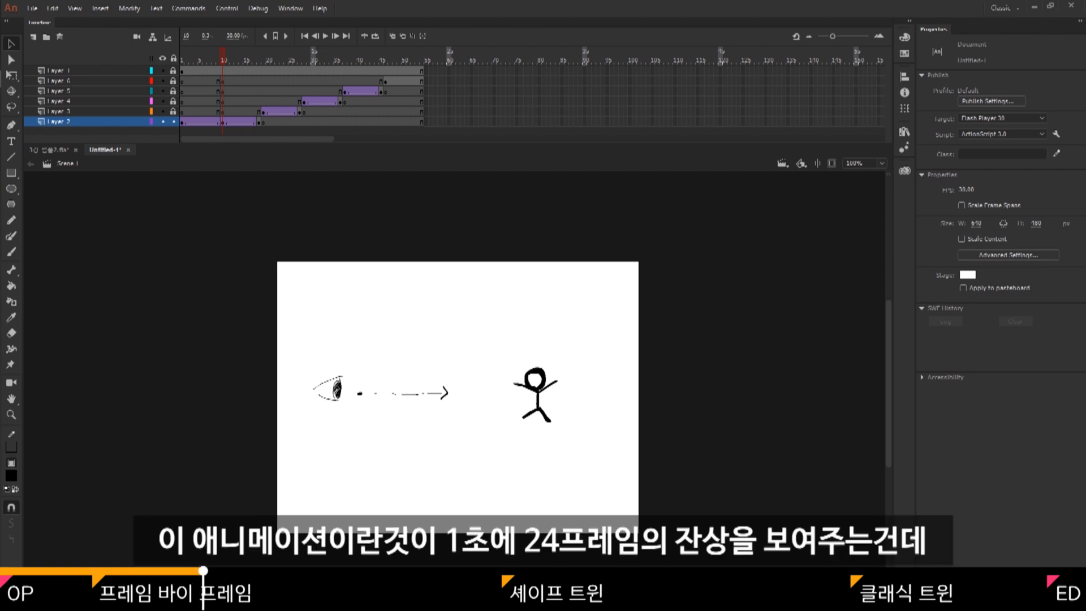
Play the eye and stick-figure animation repeatedly from around frame 10 to examine the afterimage effect.
click(326, 35)
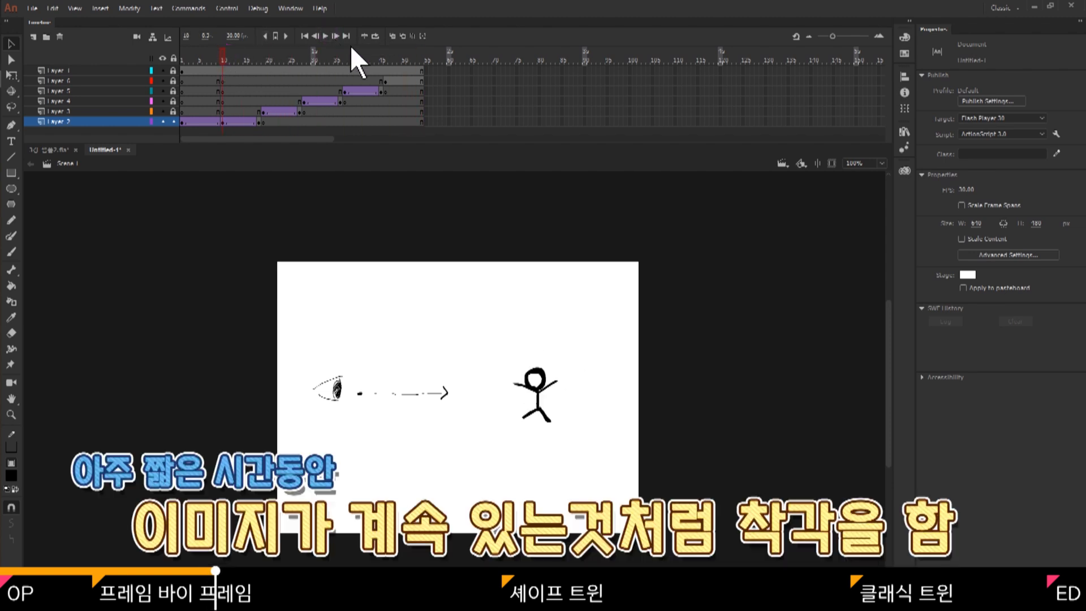
click(325, 35)
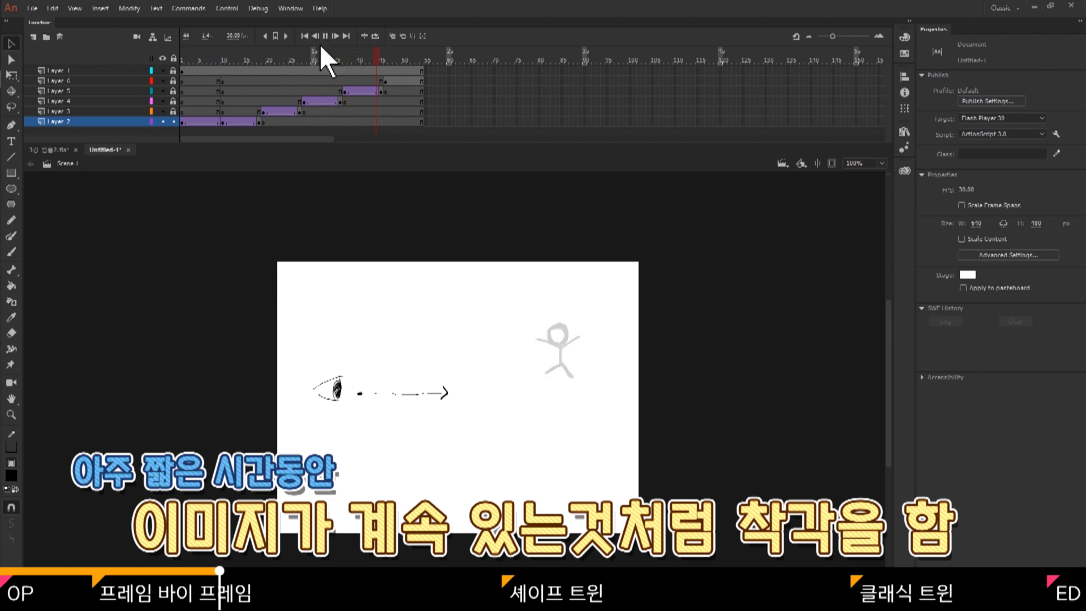
click(229, 53)
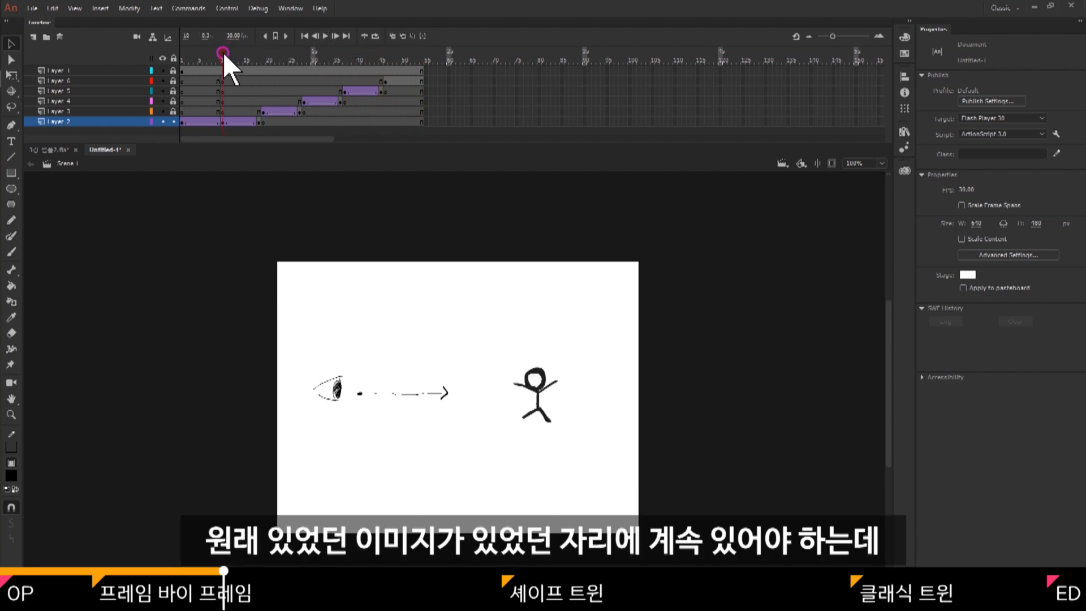
click(223, 52)
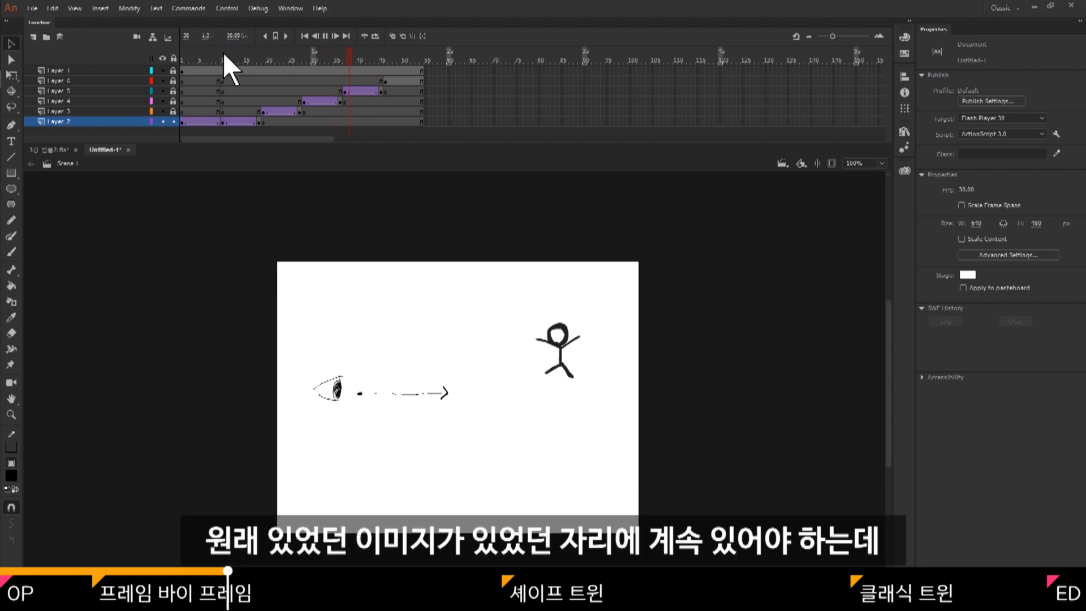
click(223, 52)
key(Return)
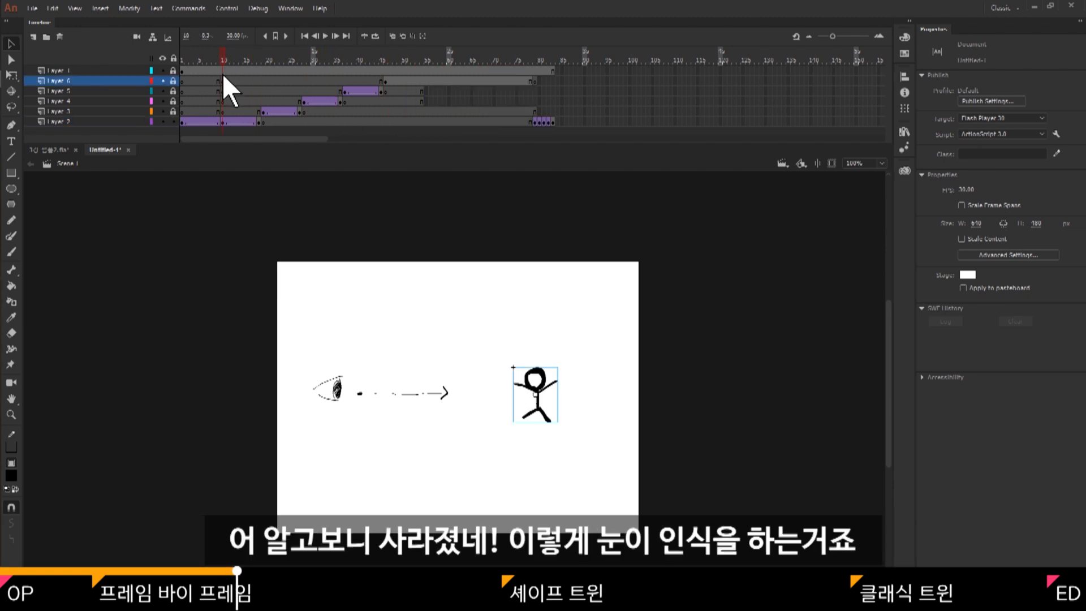
key(Return)
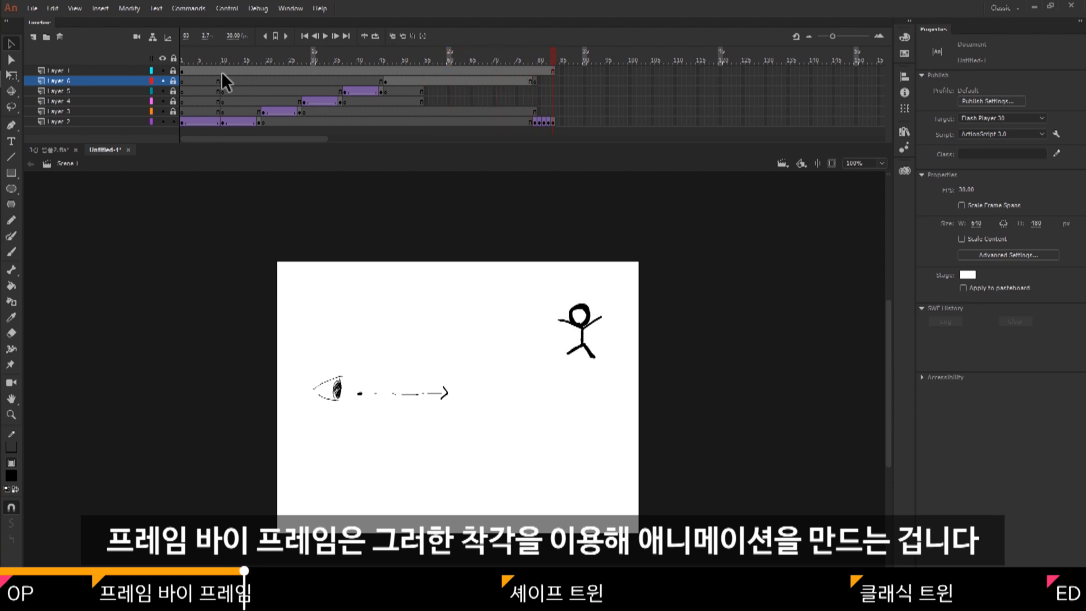
click(221, 71)
key(Return)
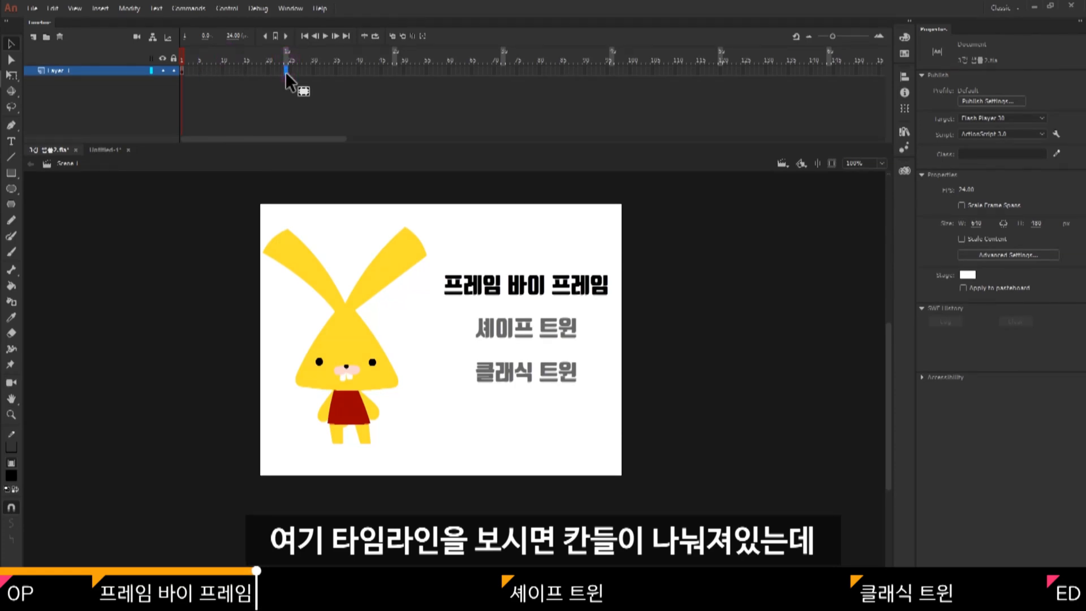
Examine the frame cells of Layer 1 in the rabbit document from frame 1 to frame 24.
click(282, 85)
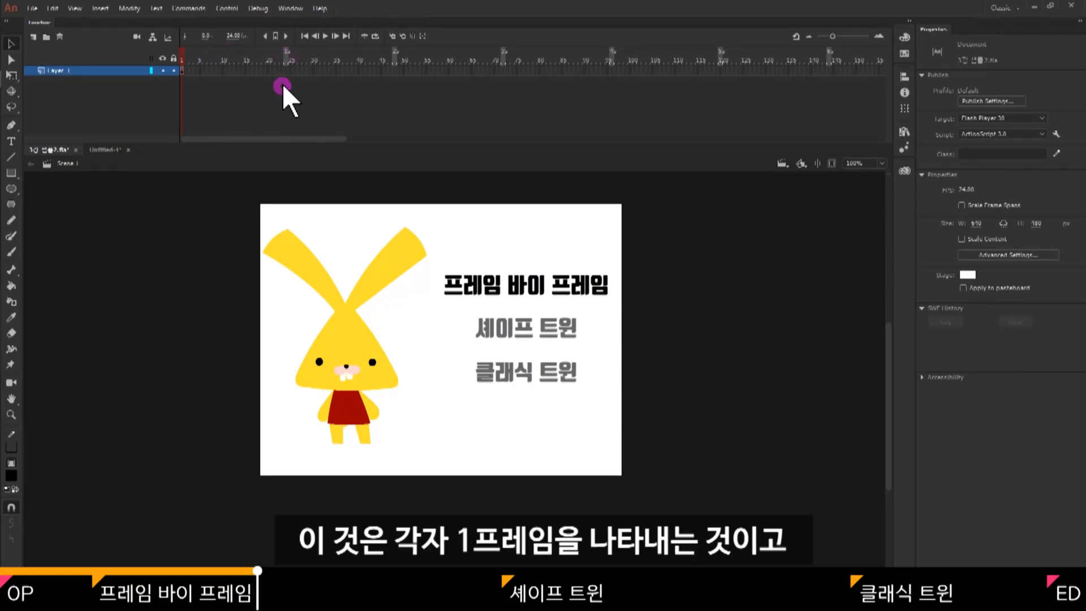
click(182, 73)
click(233, 92)
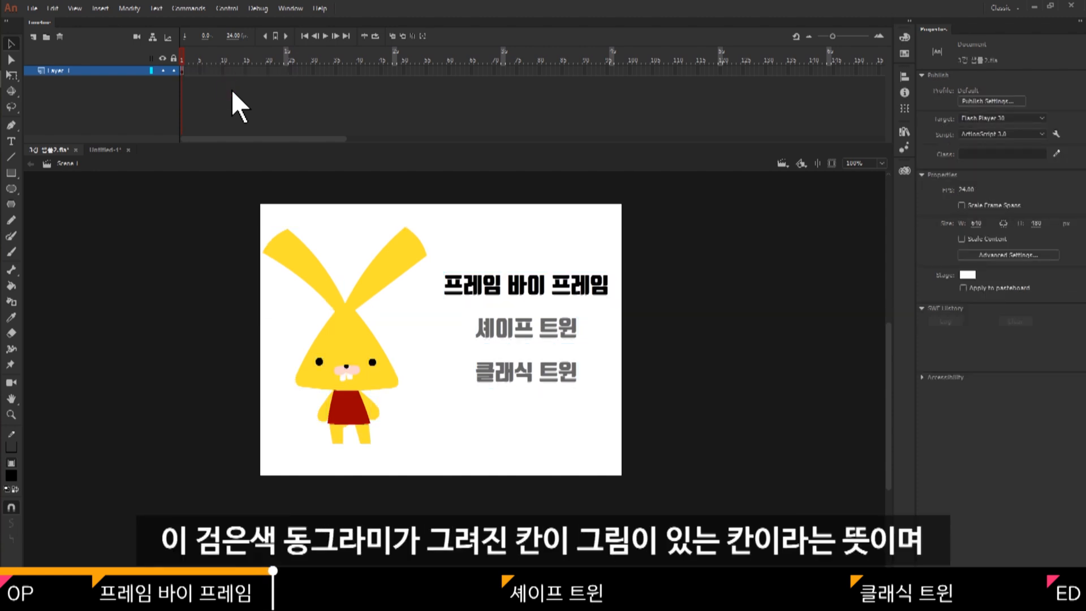
click(182, 56)
click(266, 57)
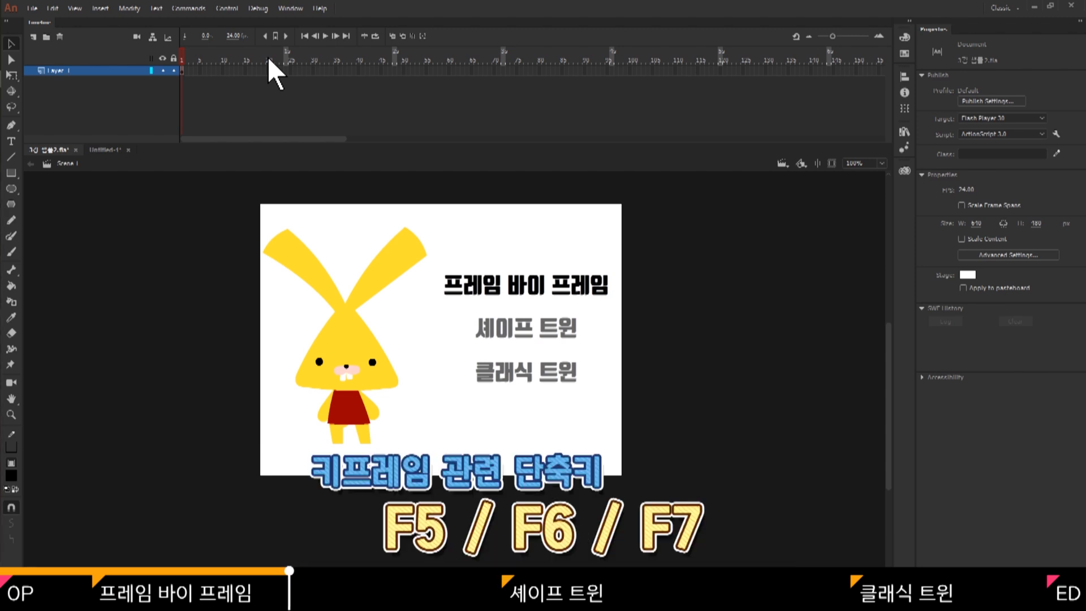
Extend the rabbit drawing's first keyframe on Layer 1 with ordinary frames through frame 12.
key(F5)
key(F5)
key(F5)
key(F5)
key(F5)
key(F5)
key(F5)
key(F5)
key(F5)
key(F5)
key(F5)
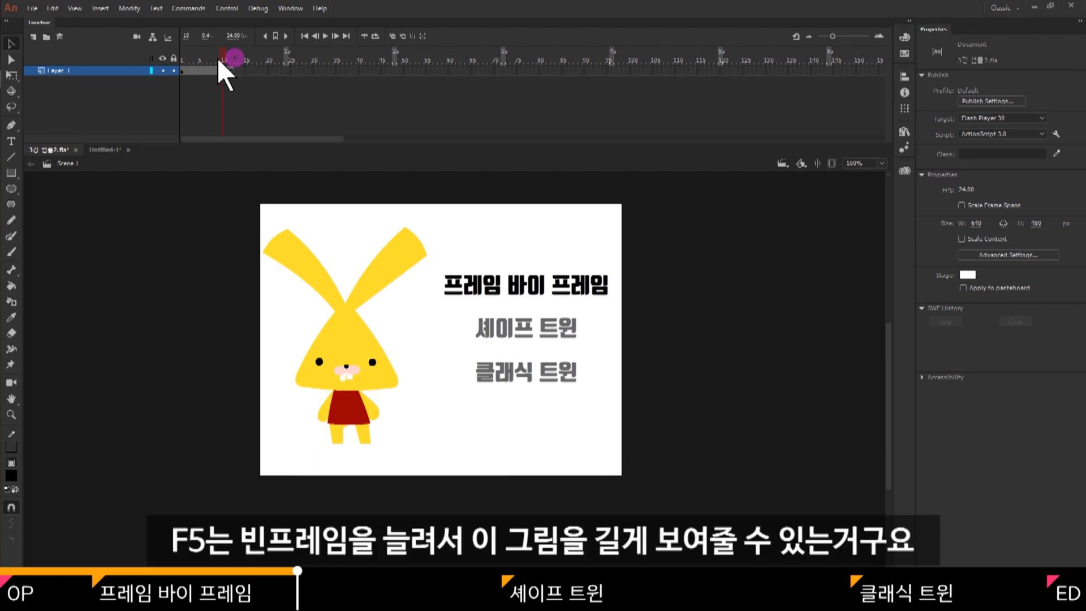
click(194, 54)
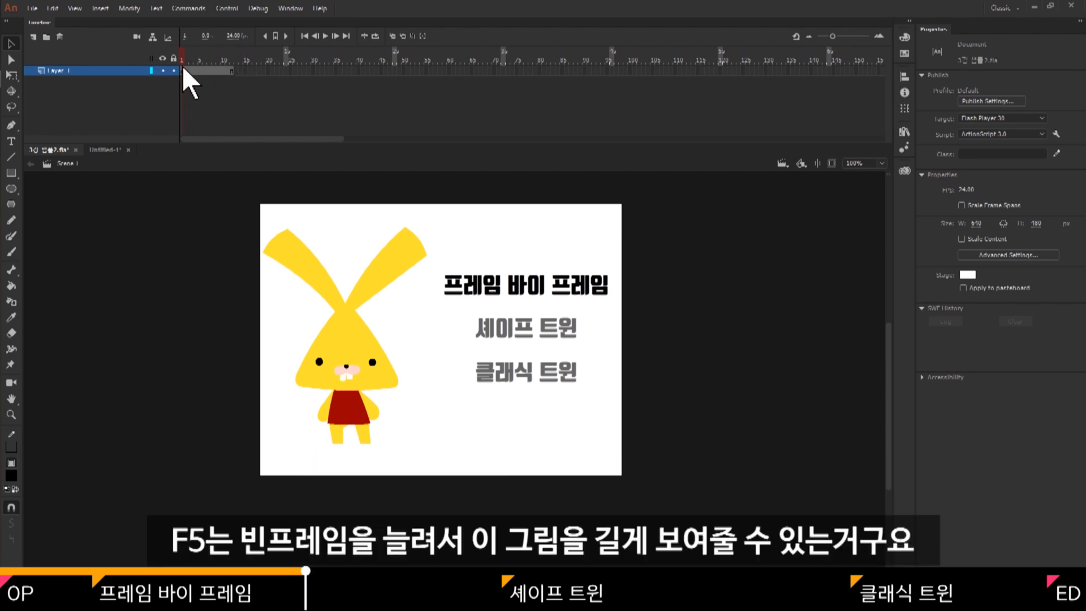
Insert a keyframe at frame 13 of Layer 1 and try adding a blank keyframe at frame 25.
click(236, 70)
key(F6)
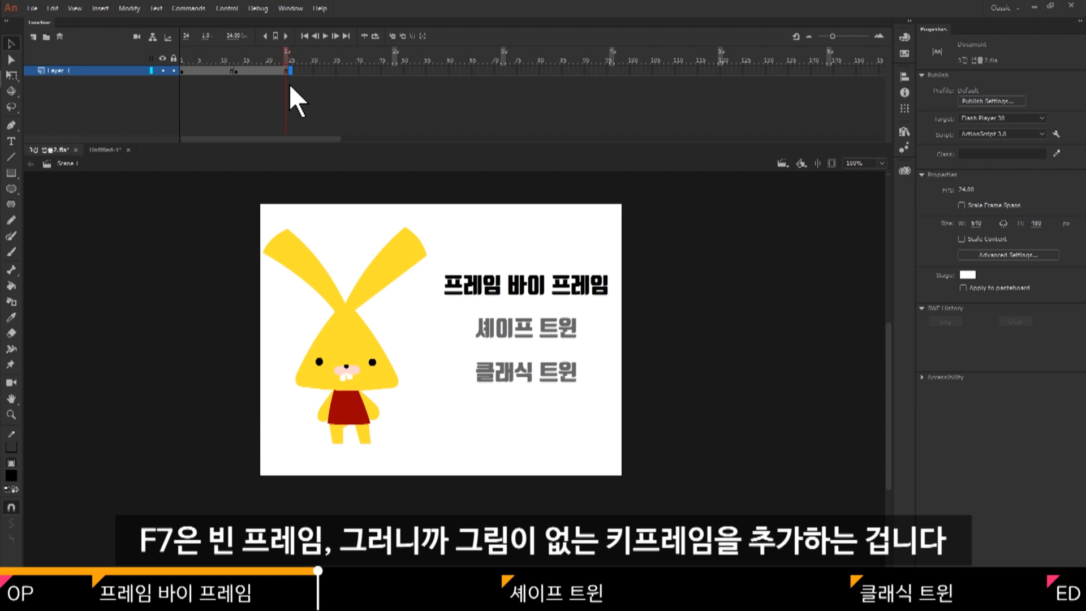
key(F7)
click(269, 59)
click(237, 71)
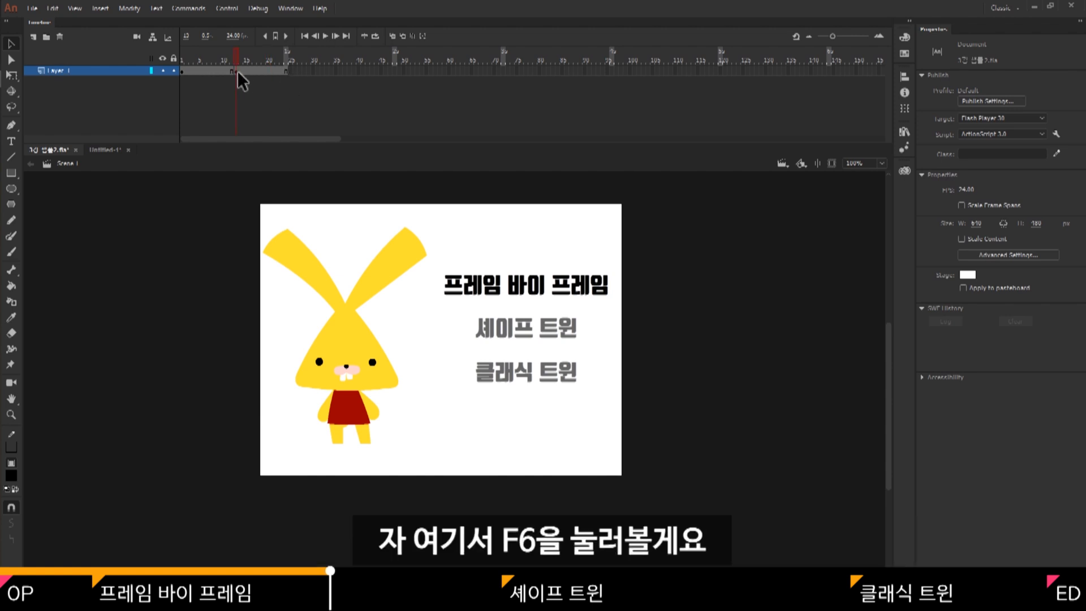
Make sure frame 13 is a keyframe and scrub across it to compare its artwork with frame 1.
key(F6)
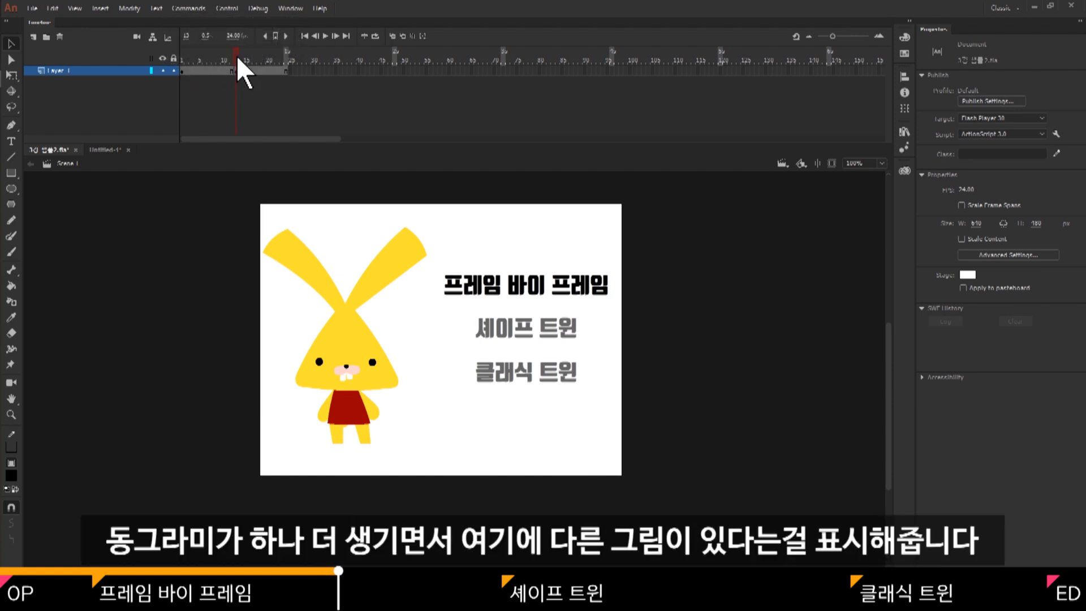
click(236, 57)
drag(235, 58, 260, 55)
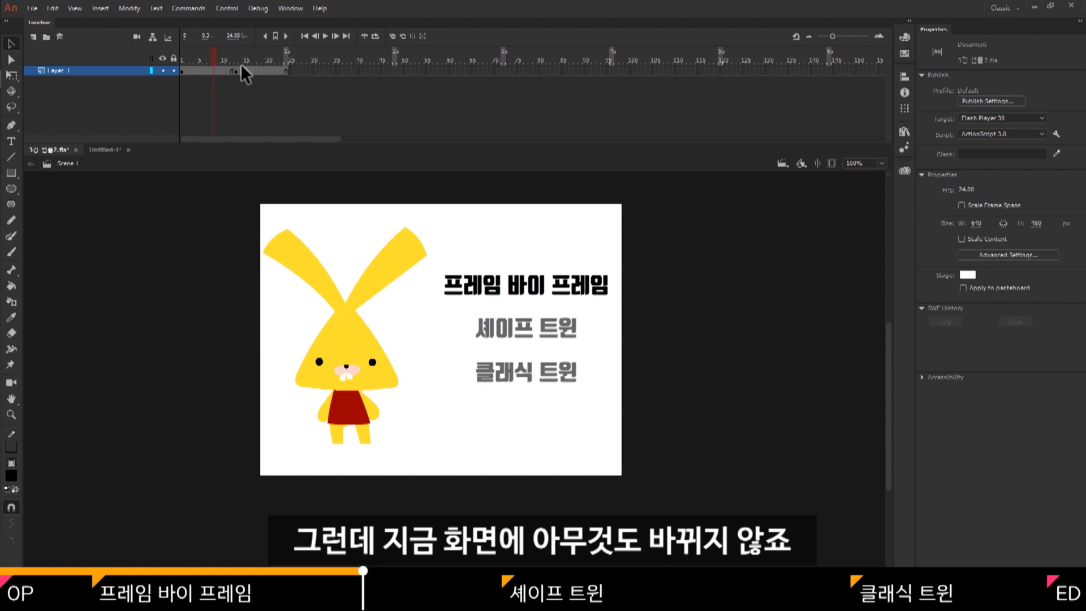
click(238, 70)
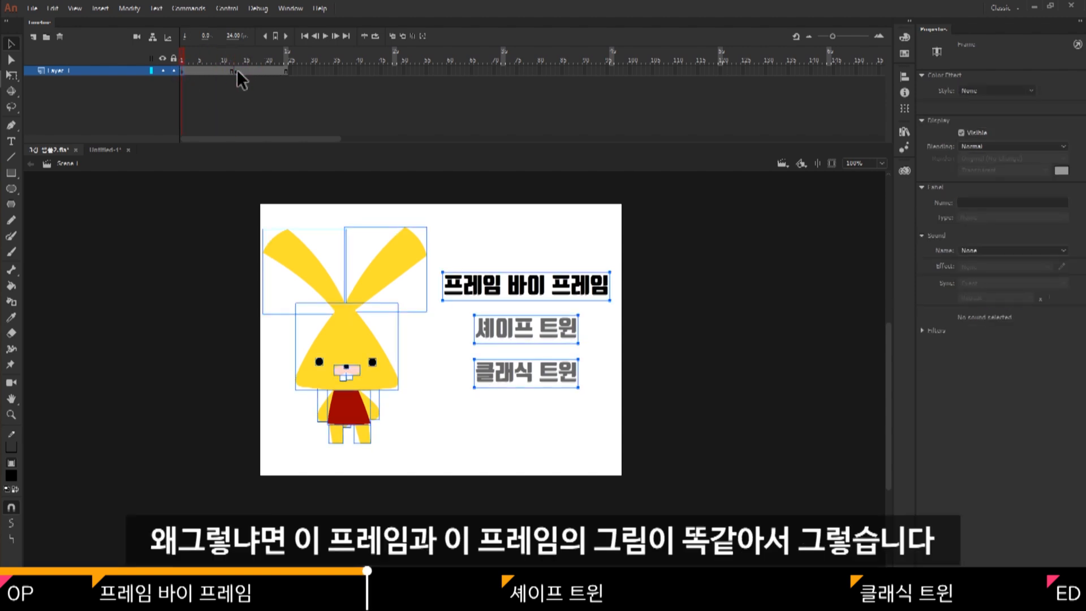
At the frame 13 keyframe, rotate the rabbit's whole head and ears clockwise around a pivot at the neck.
click(236, 70)
click(233, 207)
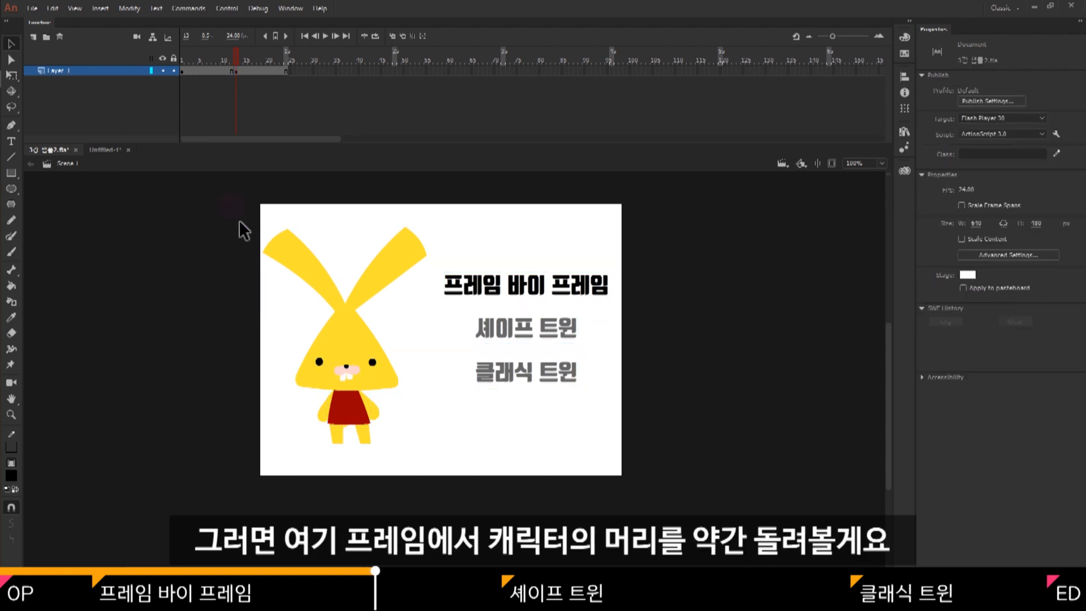
drag(268, 212, 412, 374)
key(q)
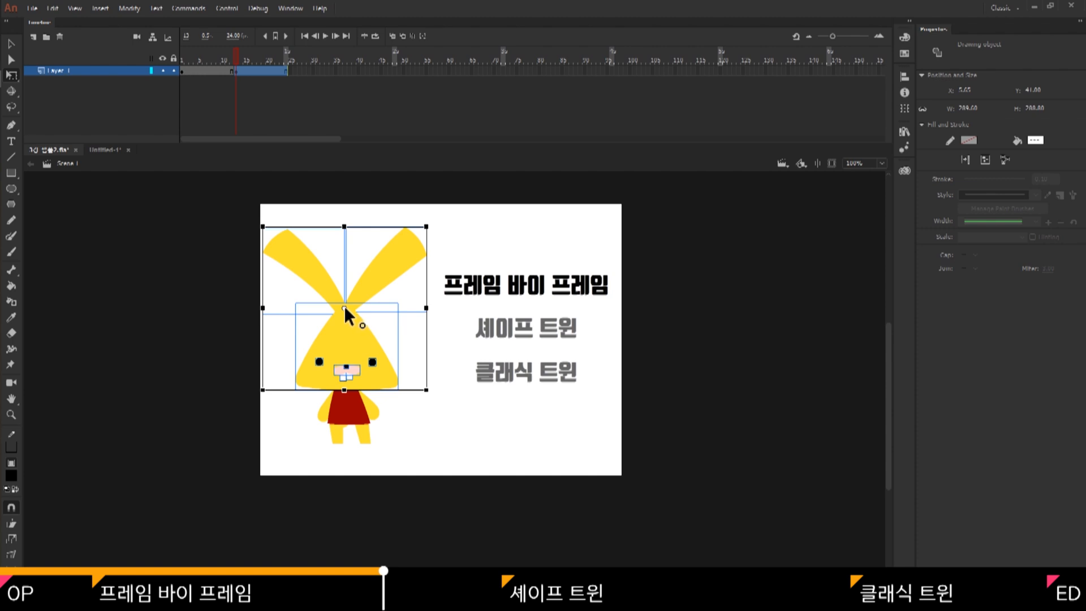
drag(344, 308, 344, 329)
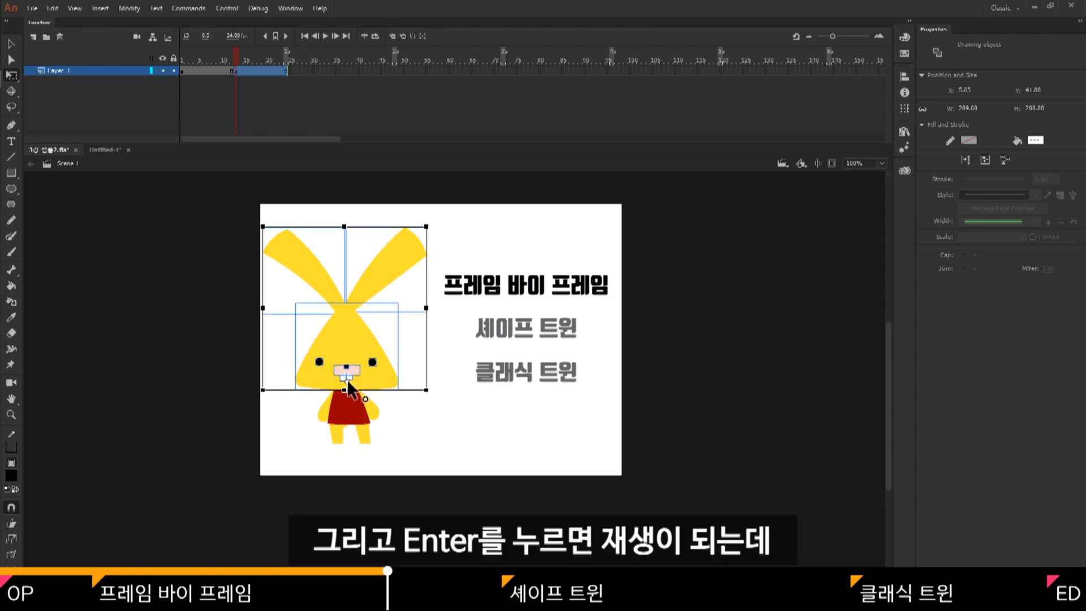
drag(431, 224, 471, 245)
Play the timeline several times to check the rabbit's head movement.
key(Return)
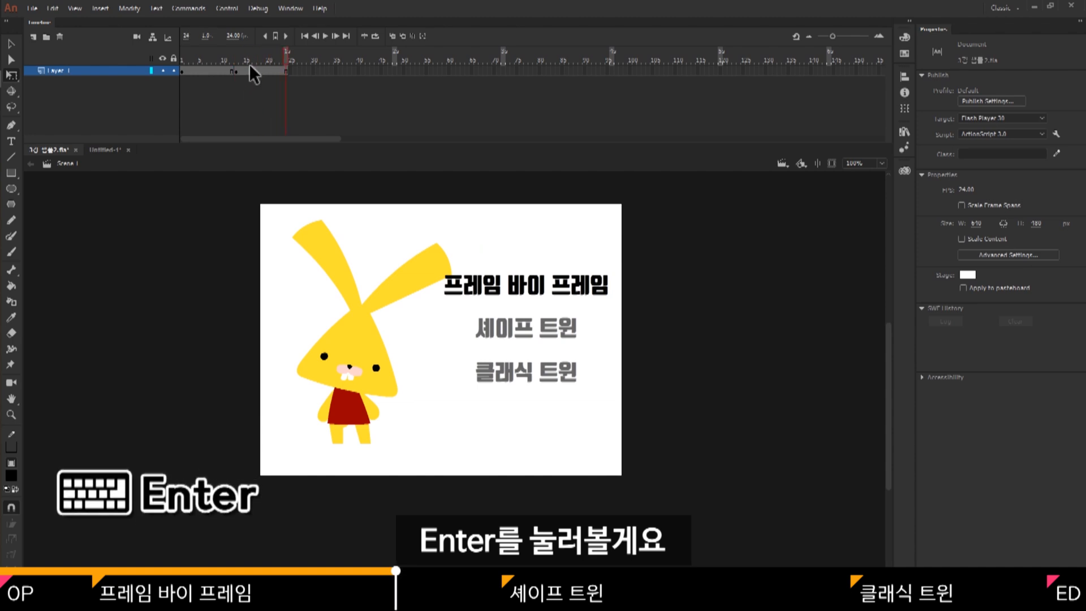
key(Return)
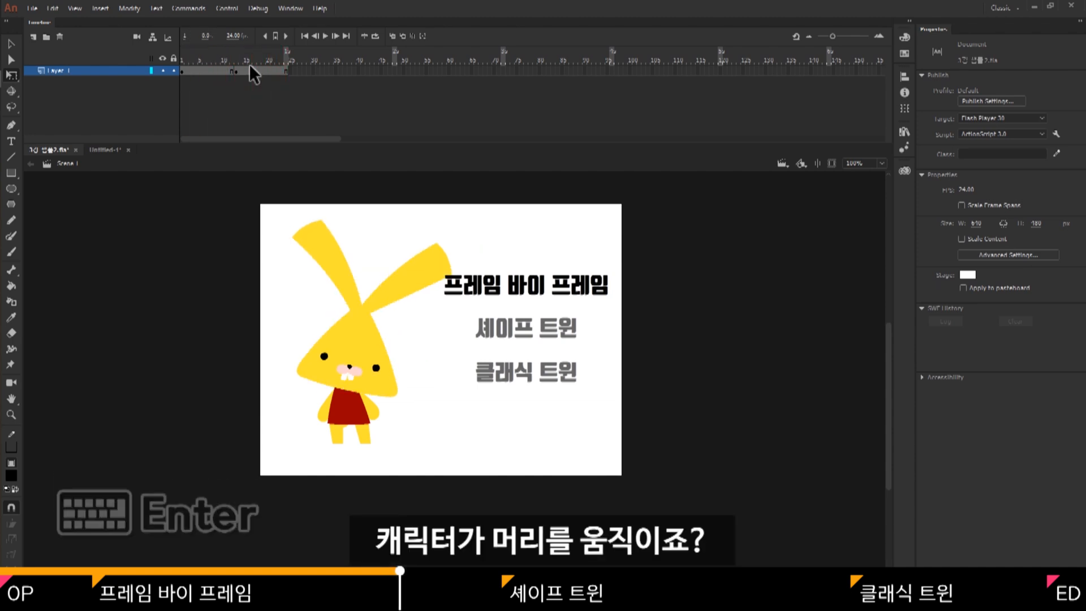
key(Return)
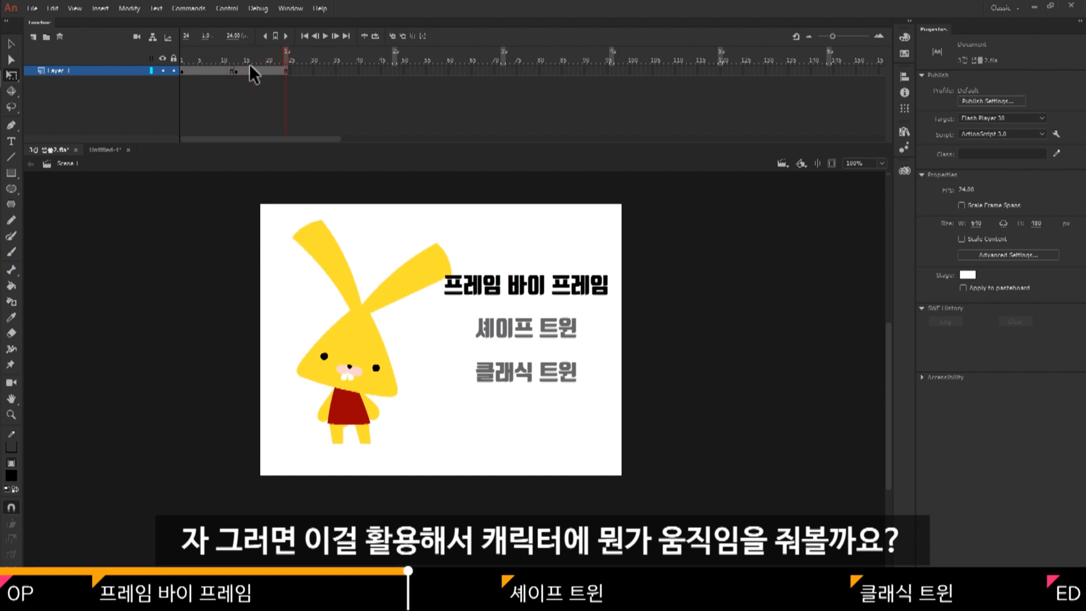
In the second pose, rotate both of the rabbit's arms outward from the body with Free Transform.
click(249, 66)
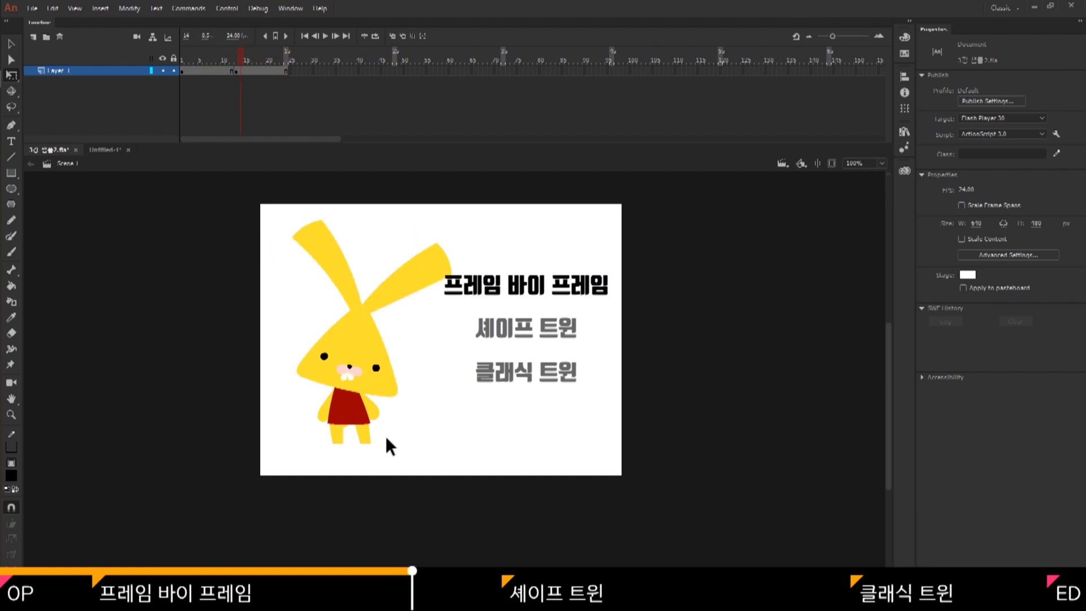
click(317, 394)
click(371, 405)
drag(378, 428, 389, 423)
Rotate the rabbit's two ears counterclockwise in the second pose, each as a separate shape.
click(331, 272)
drag(294, 208, 271, 226)
click(408, 273)
drag(466, 244, 436, 213)
click(429, 355)
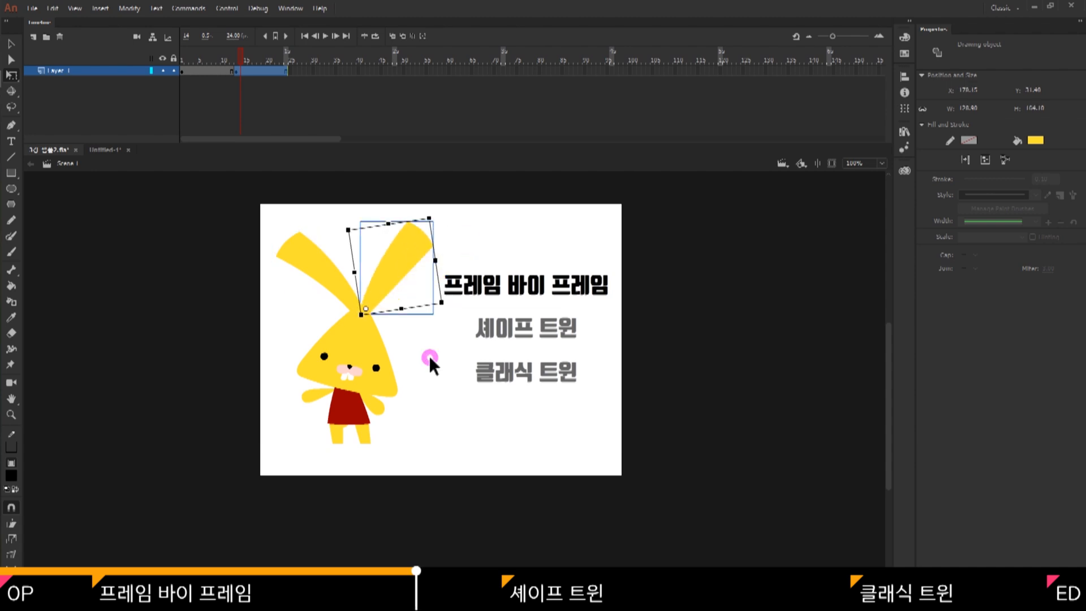
Raise the rabbit slightly in the second pose and rotate its body and legs a little counterclockwise.
key(ctrl+a)
drag(357, 408, 357, 397)
drag(310, 451, 396, 389)
drag(387, 436, 393, 430)
click(432, 386)
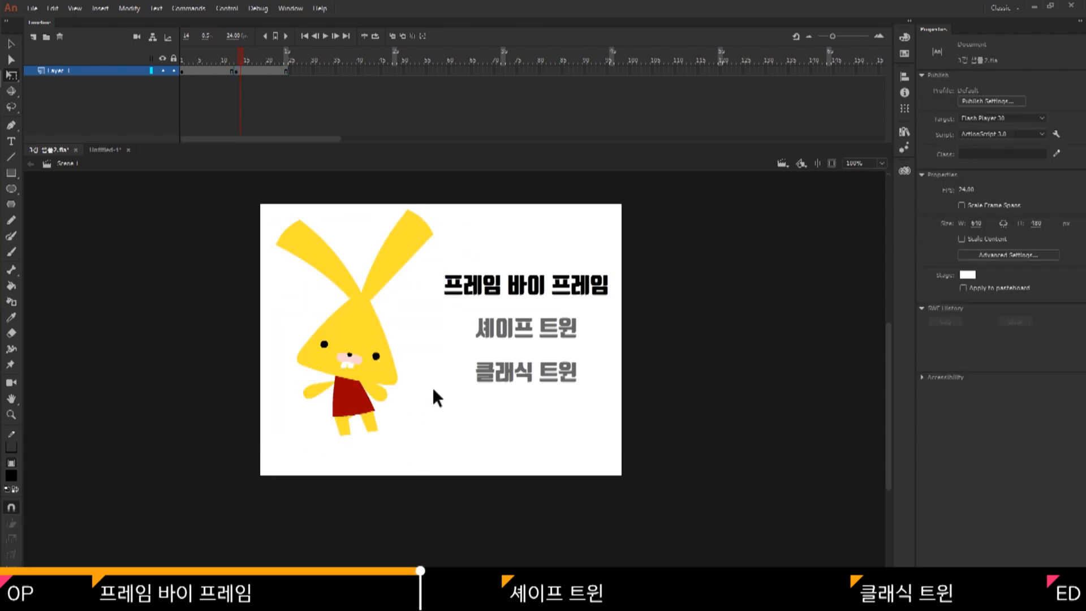
Insert a keyframe at frame 7 and tilt the rabbit's head and ears slightly clockwise, shifting them a little sideways.
click(209, 70)
key(F6)
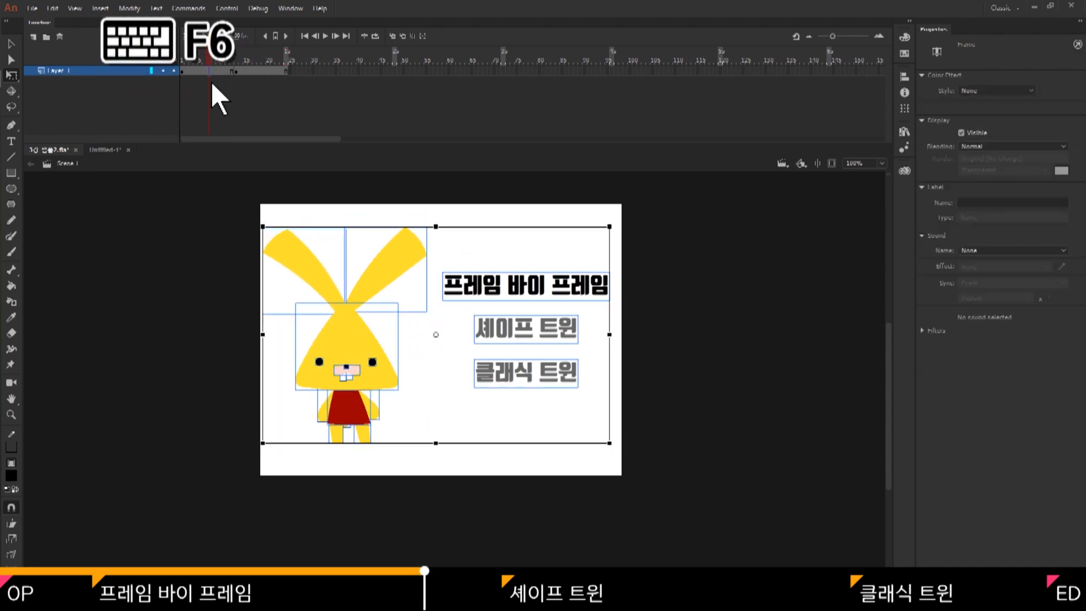
drag(282, 281, 404, 377)
drag(433, 221, 444, 231)
drag(361, 345, 367, 348)
Rotate both of the rabbit's arms slightly outward from the body in the frame 7 pose.
click(324, 409)
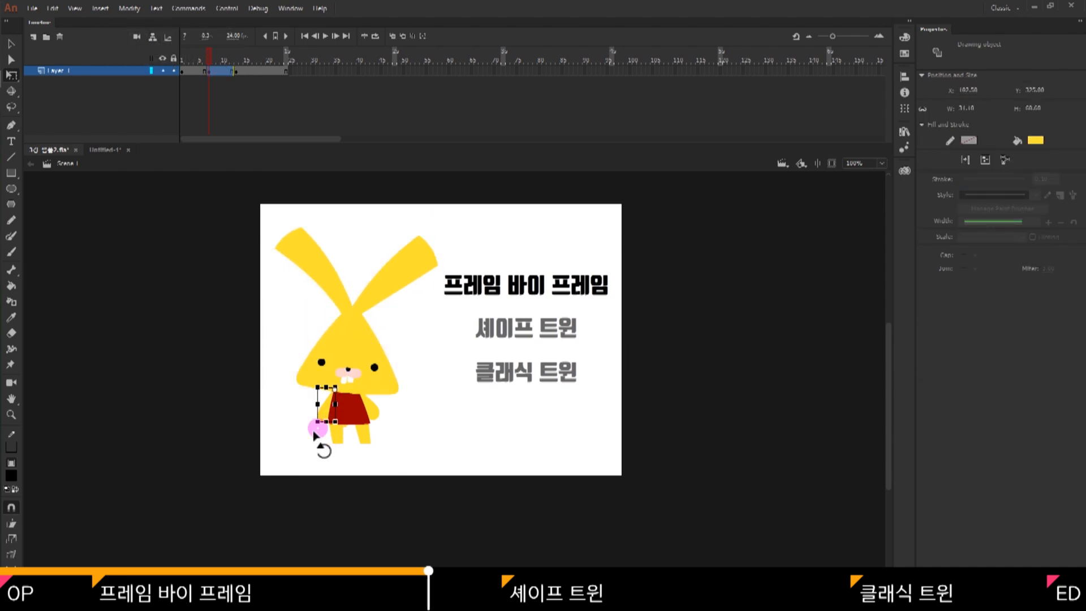
drag(315, 428, 306, 424)
click(374, 407)
drag(384, 425, 393, 417)
key(Return)
In a new keyframe after the second pose, rotate the whole rabbit slightly clockwise.
click(362, 328)
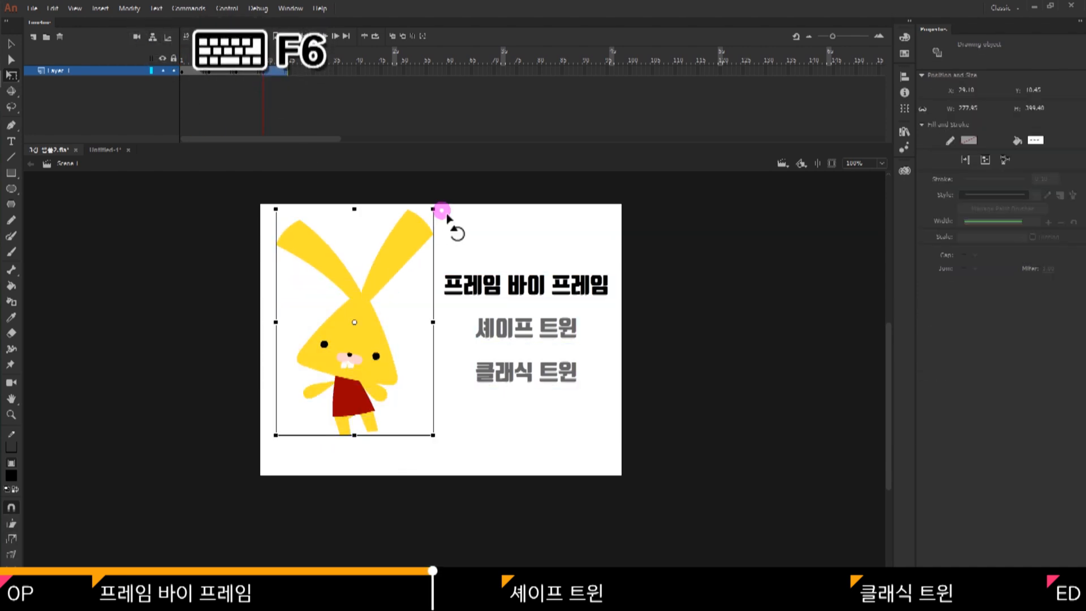
drag(442, 213, 455, 225)
key(Return)
Enable looped playback, rewind to the first frame and play the rabbit's frame-by-frame animation.
click(375, 36)
drag(251, 56, 164, 56)
key(Return)
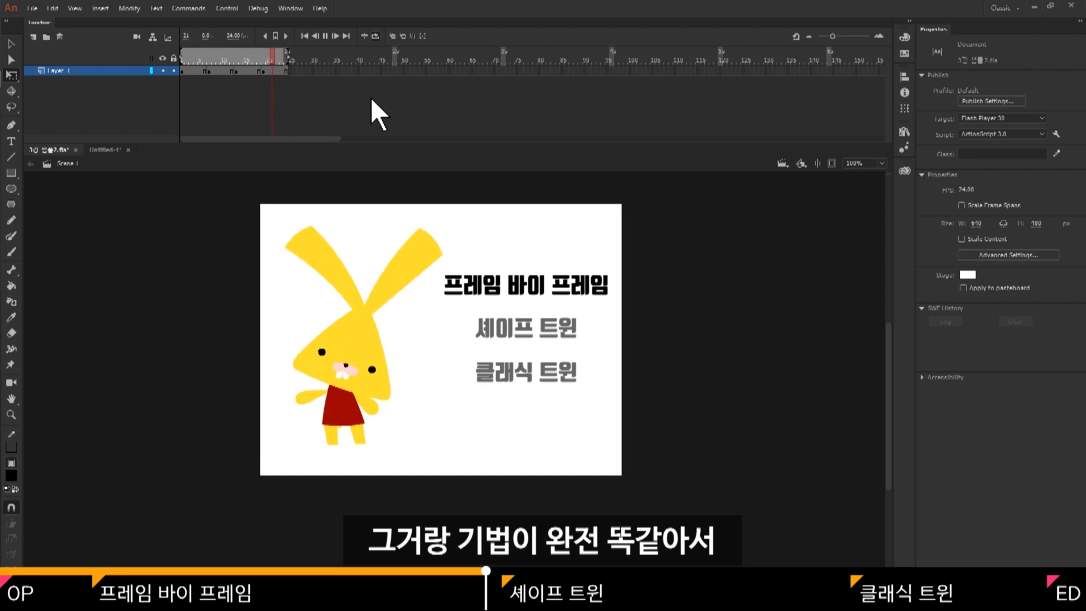
click(371, 97)
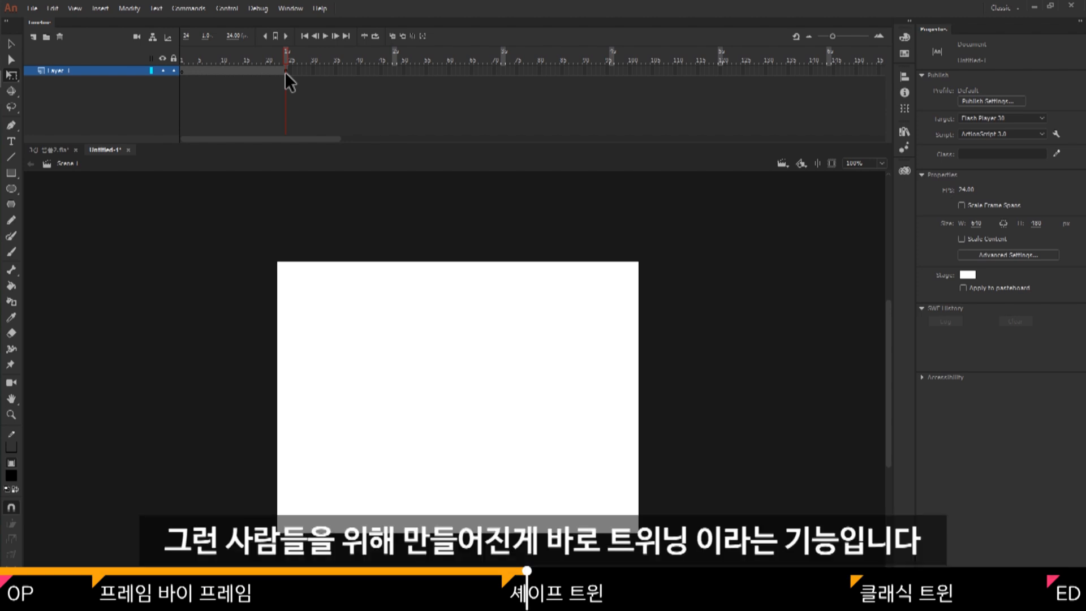
On frame 1 of Untitled-1, draw an orange (#FF9900) rectangle about 128 by 115 px in the stage's upper-left area.
click(285, 71)
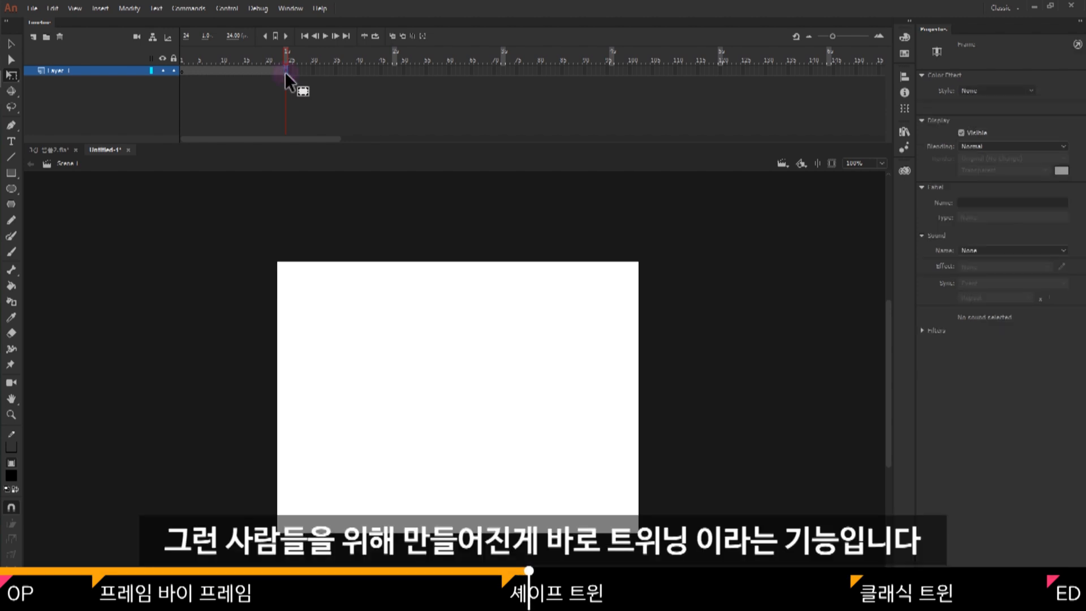
click(183, 72)
click(355, 356)
key(r)
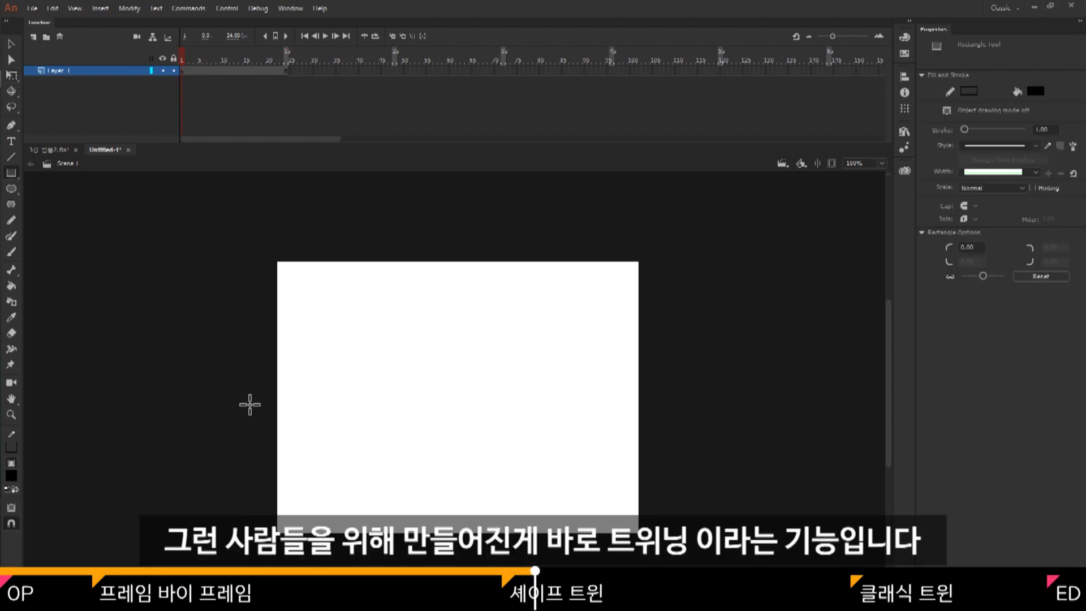
click(9, 477)
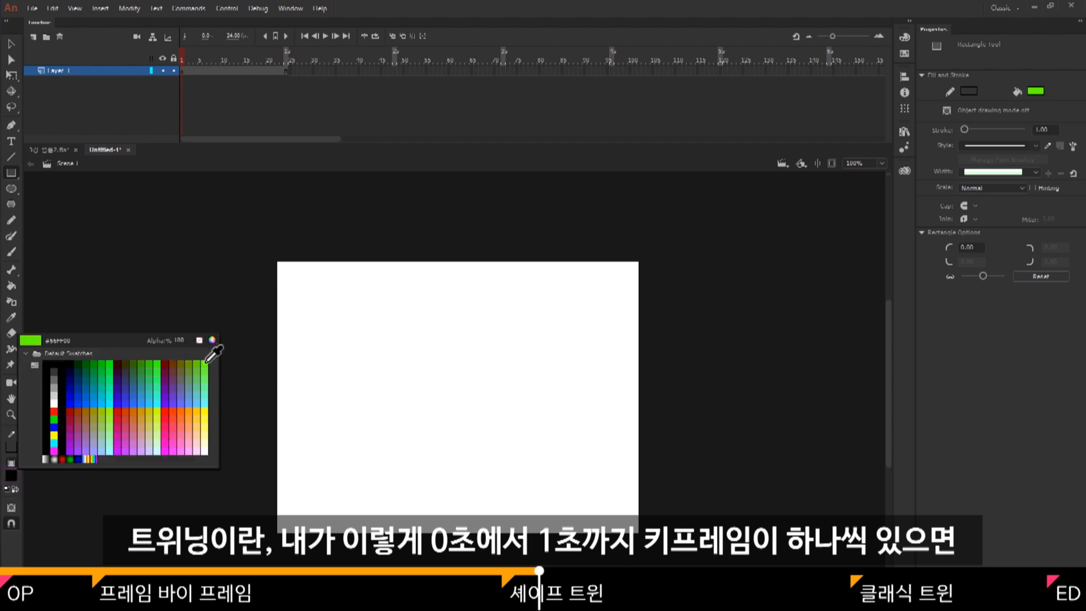
click(191, 412)
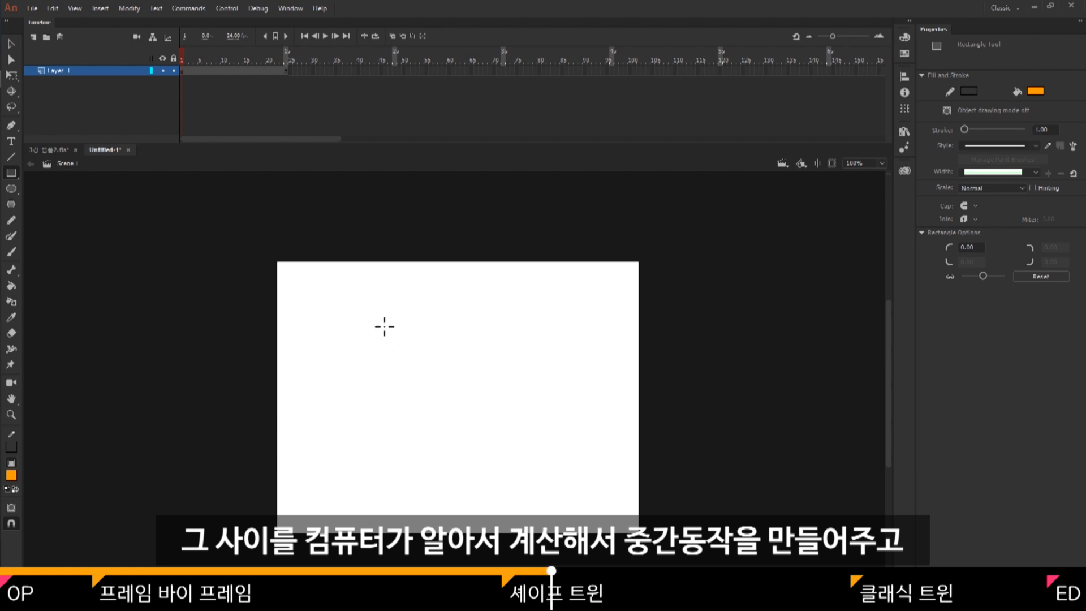
key(r)
drag(323, 315, 389, 380)
Draw an orange circle about 95 px in diameter on the frame 24 keyframe, in the stage's right half.
key(v)
click(399, 356)
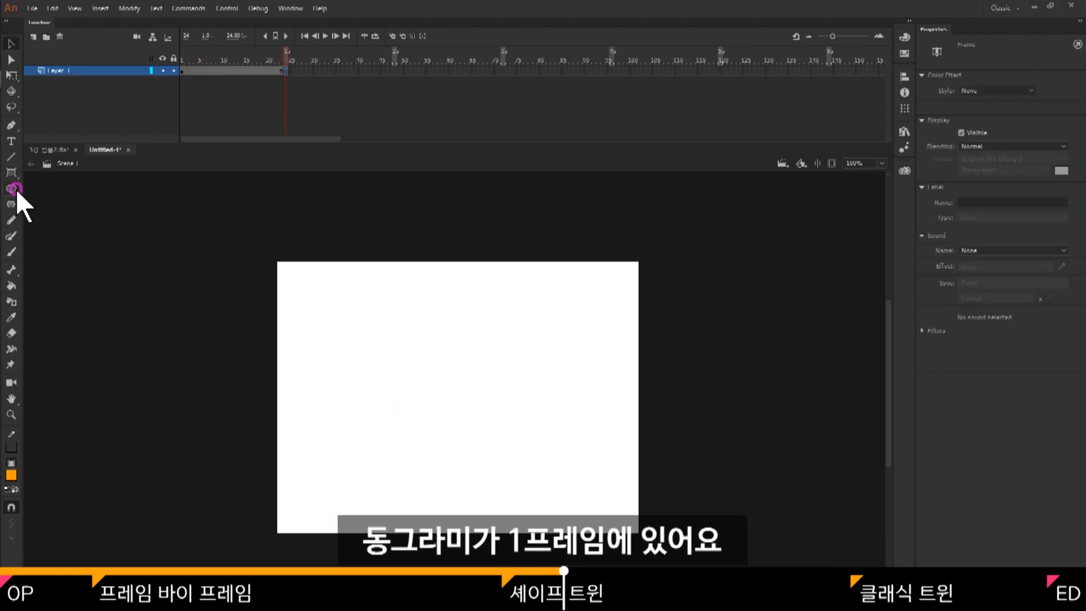
click(11, 189)
drag(536, 411, 563, 437)
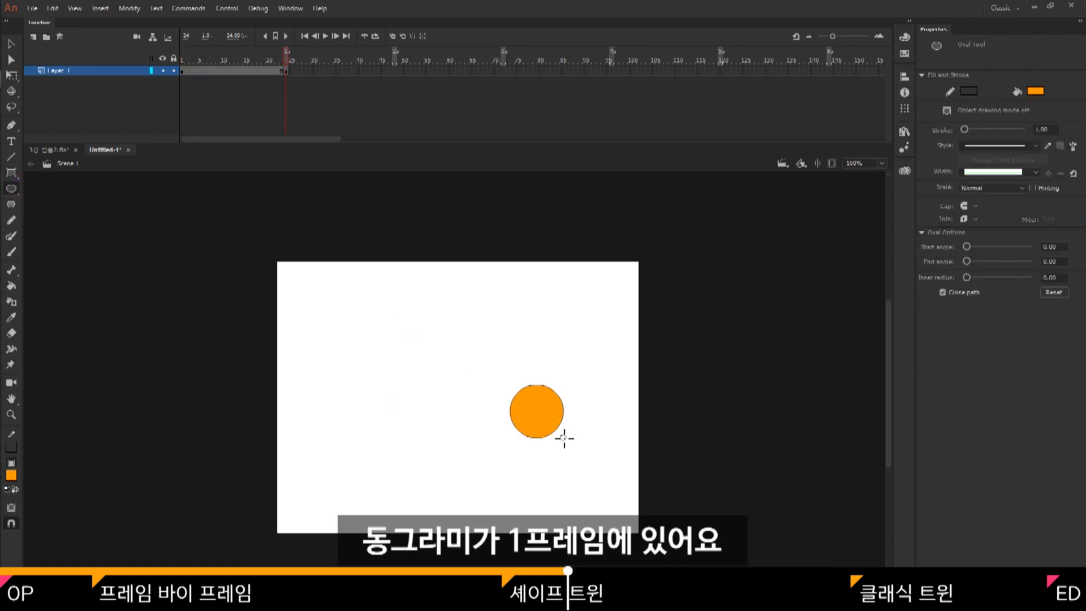
Create a shape tween between the rectangle on frame 1 and the circle on frame 24.
mouse_move(285, 55)
mouse_down()
mouse_move(275, 55)
mouse_move(301, 59)
mouse_up()
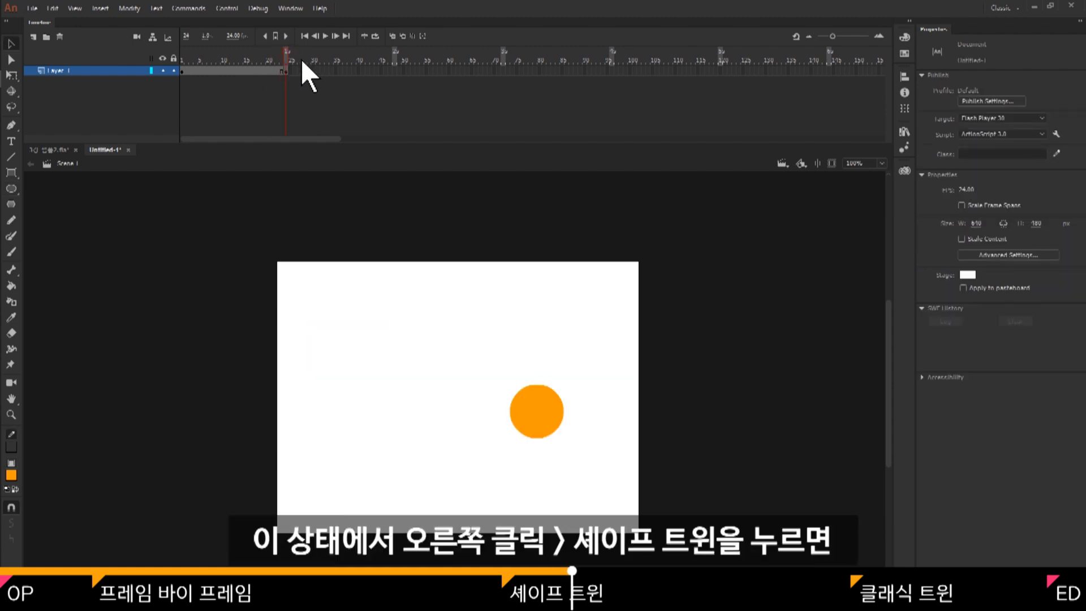
right_click(250, 71)
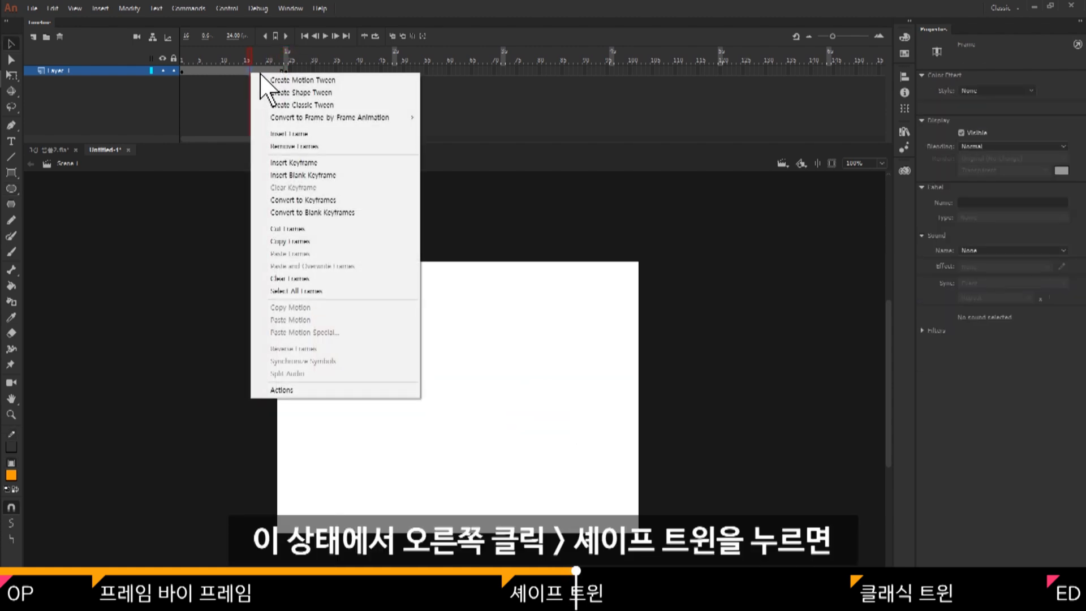
click(346, 94)
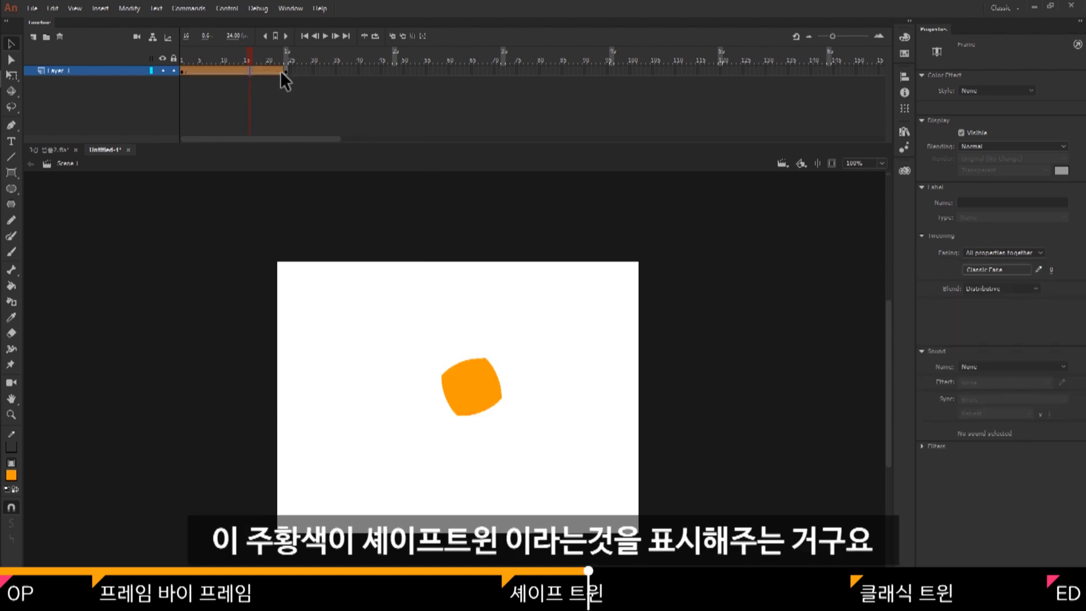
Return to frame 1, enable looped playback and play the rectangle-to-circle shape tween.
click(182, 59)
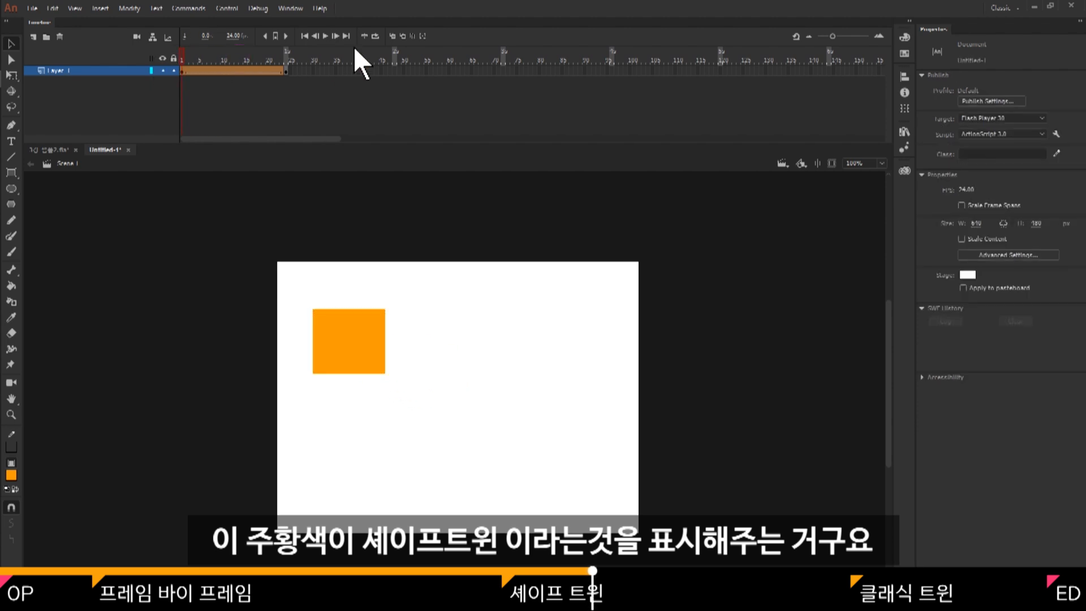
click(376, 34)
key(Return)
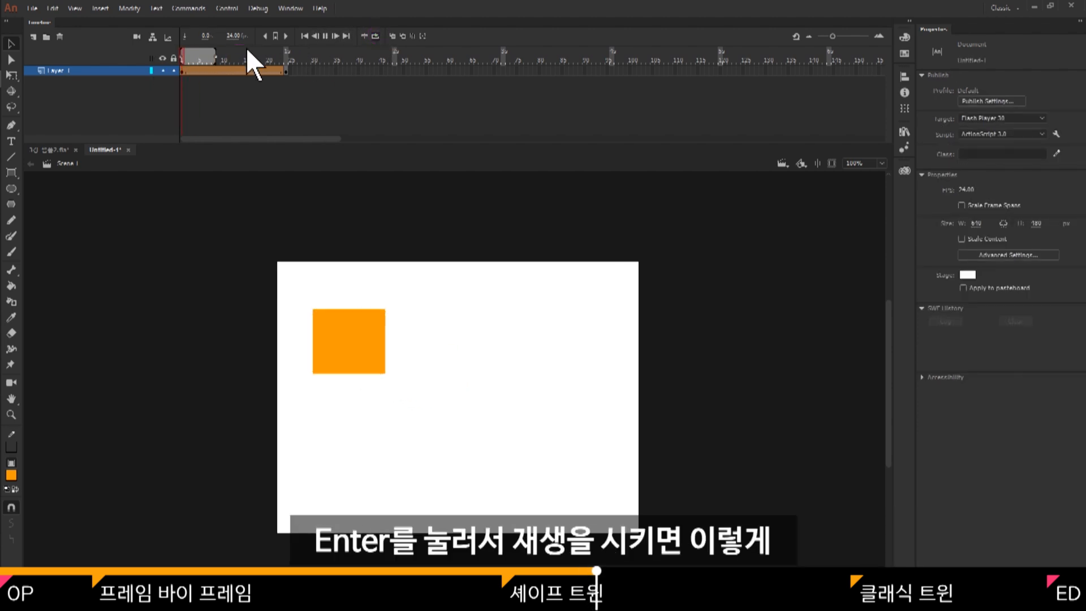
key(Return)
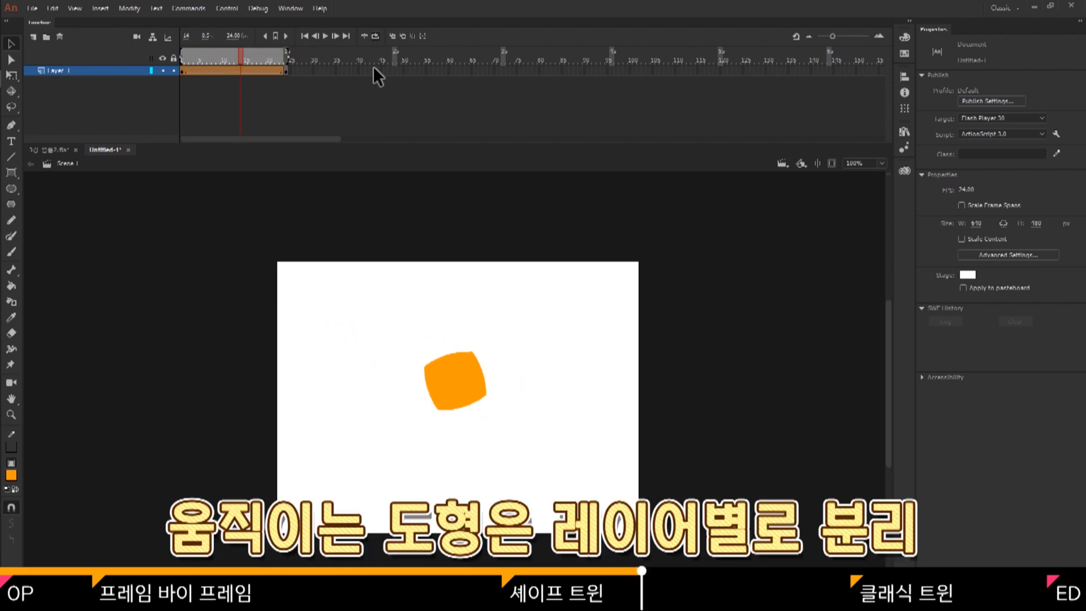
On frame 1, duplicate the orange rectangle straight below itself and fill the copy with blue.
drag(244, 56, 167, 69)
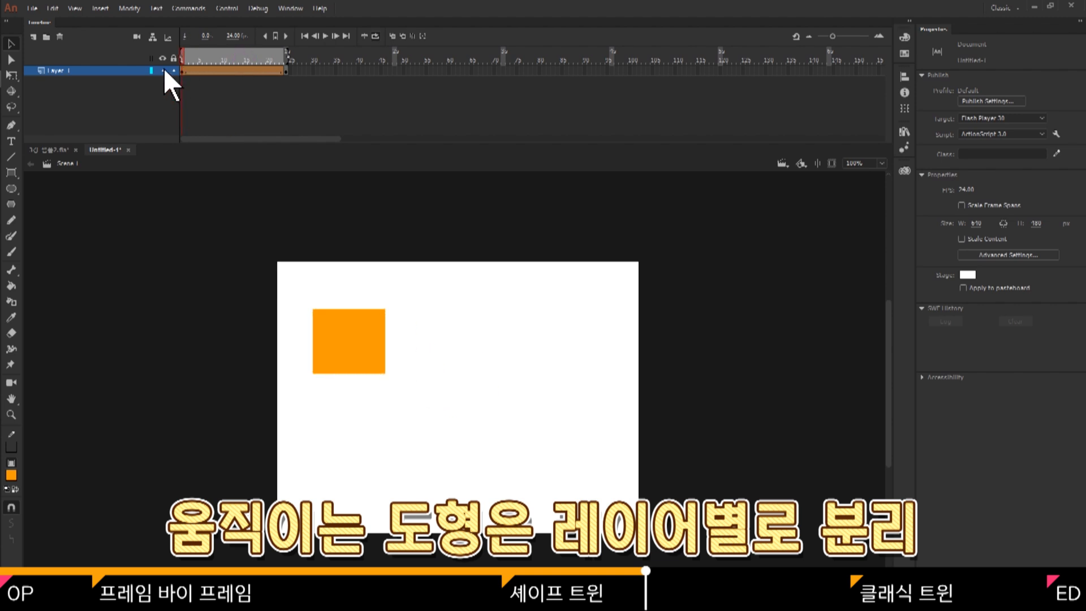
click(369, 346)
drag(357, 325, 358, 416)
click(10, 475)
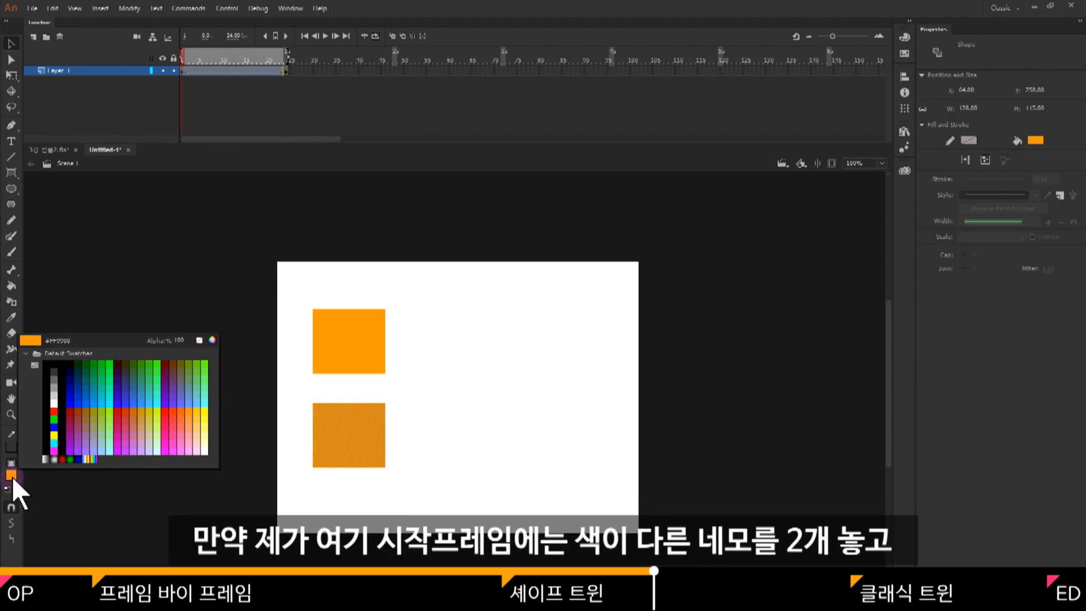
click(142, 397)
click(428, 286)
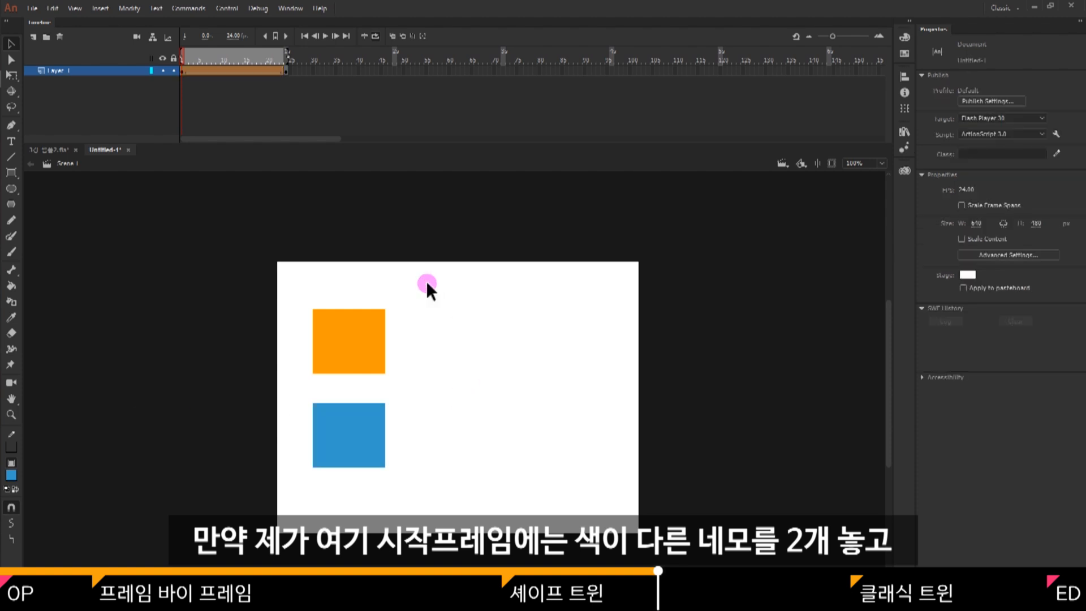
On frame 24, duplicate the orange circle below itself, fill the copy with blue and scrub through the tween.
click(287, 67)
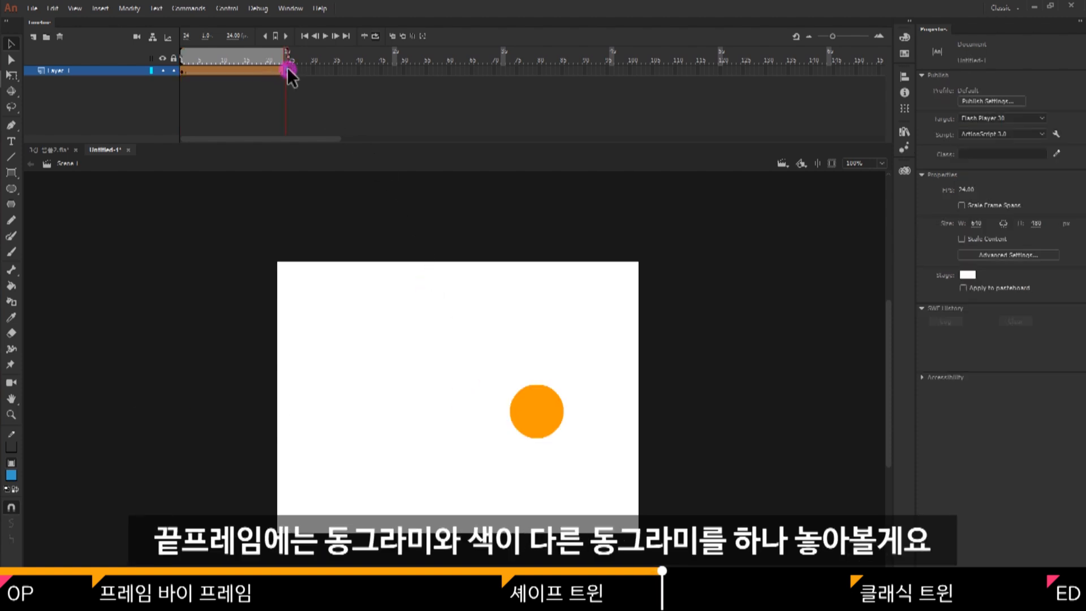
click(543, 416)
drag(544, 416, 545, 478)
click(12, 475)
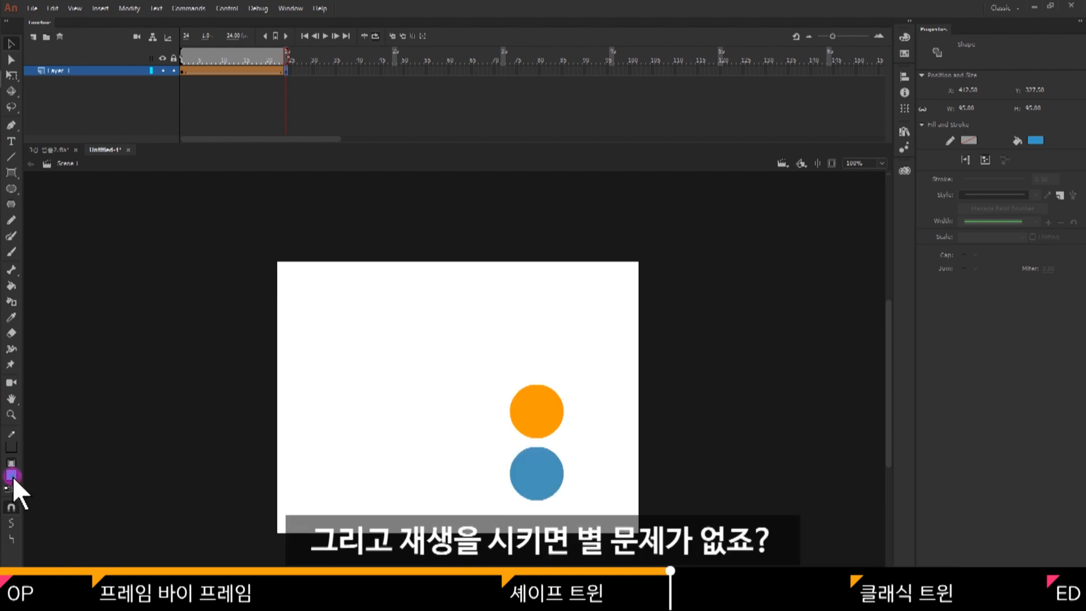
click(347, 435)
drag(289, 58, 157, 79)
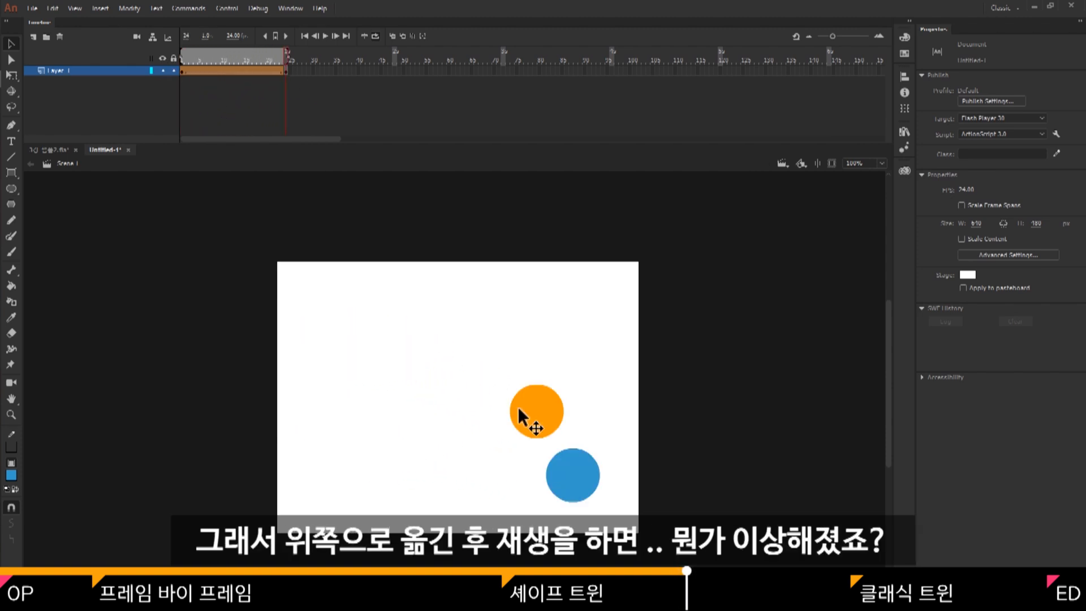
Move the blue circle above the orange one on frame 24 and scrub the timeline to check the tween.
drag(576, 476, 548, 355)
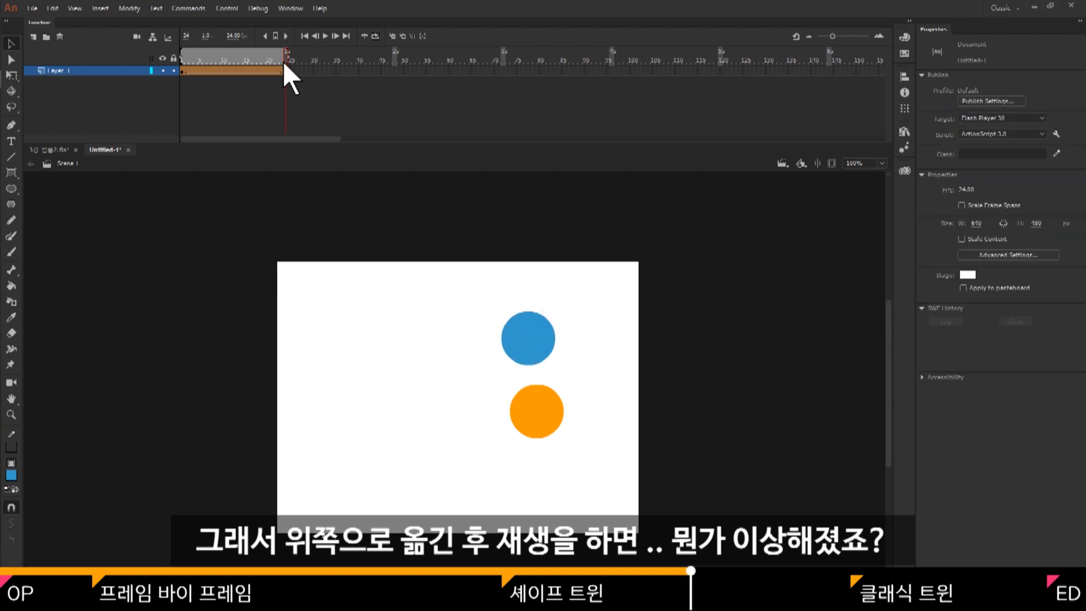
mouse_move(283, 61)
mouse_down()
mouse_move(188, 53)
mouse_move(296, 62)
mouse_move(181, 74)
mouse_move(298, 75)
mouse_up()
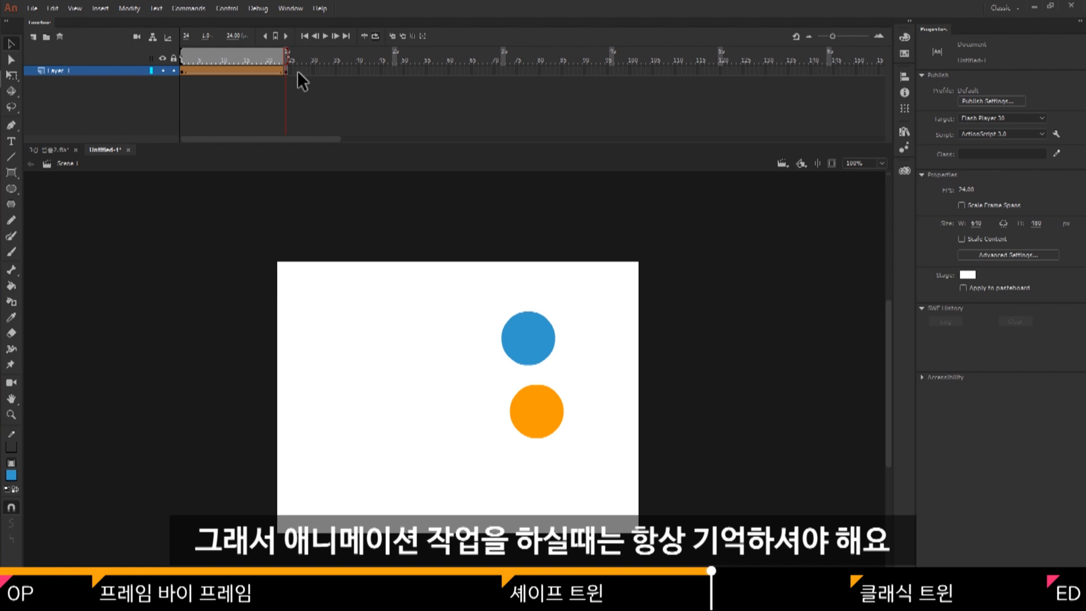
drag(266, 60, 148, 63)
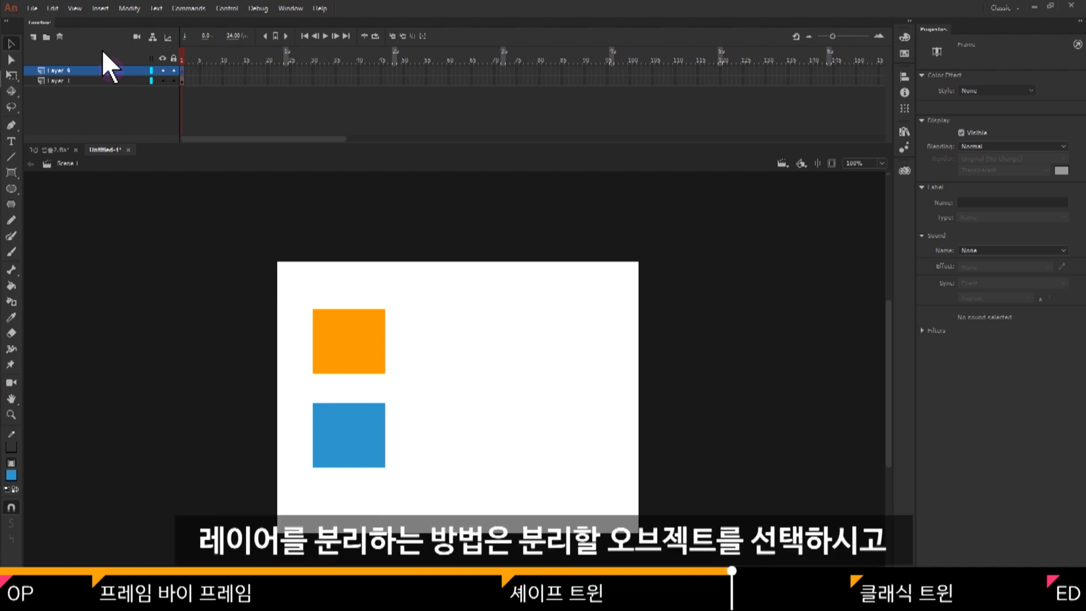
Delete the extra Layer 4, then distribute the orange and blue rectangles to separate layers.
click(60, 37)
drag(389, 331, 289, 491)
key(ctrl+shift+d)
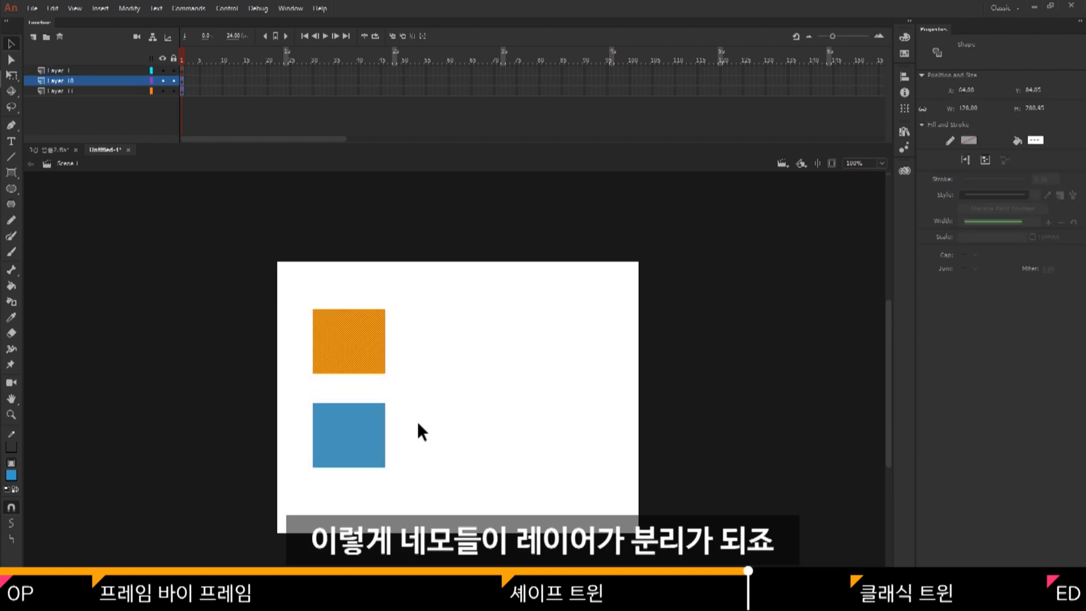
click(417, 421)
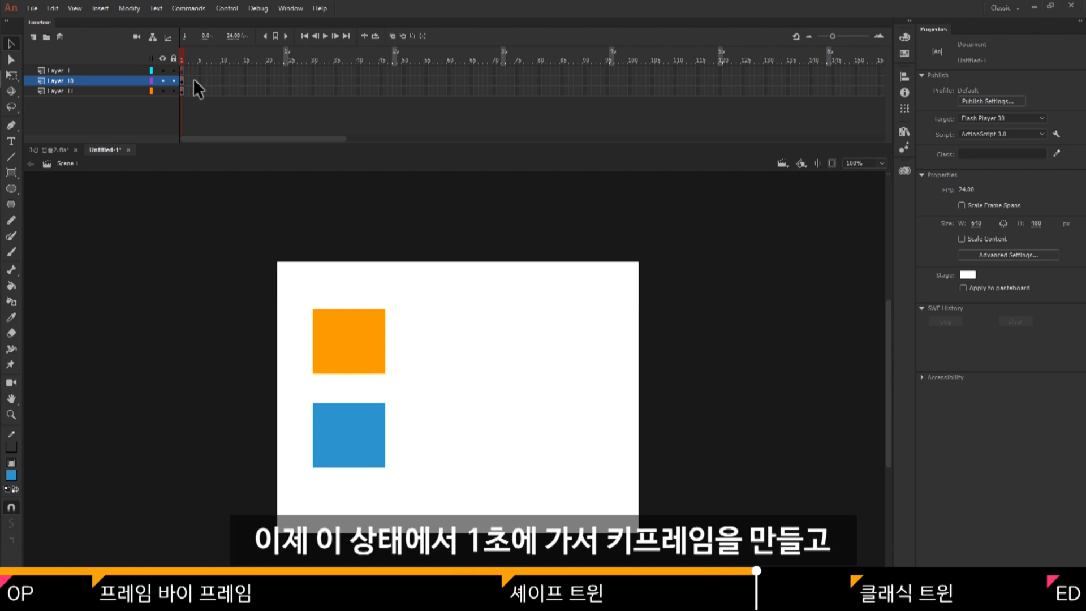
Convert frame 24 of both rectangle layers to keyframes.
drag(287, 83, 287, 89)
right_click(287, 89)
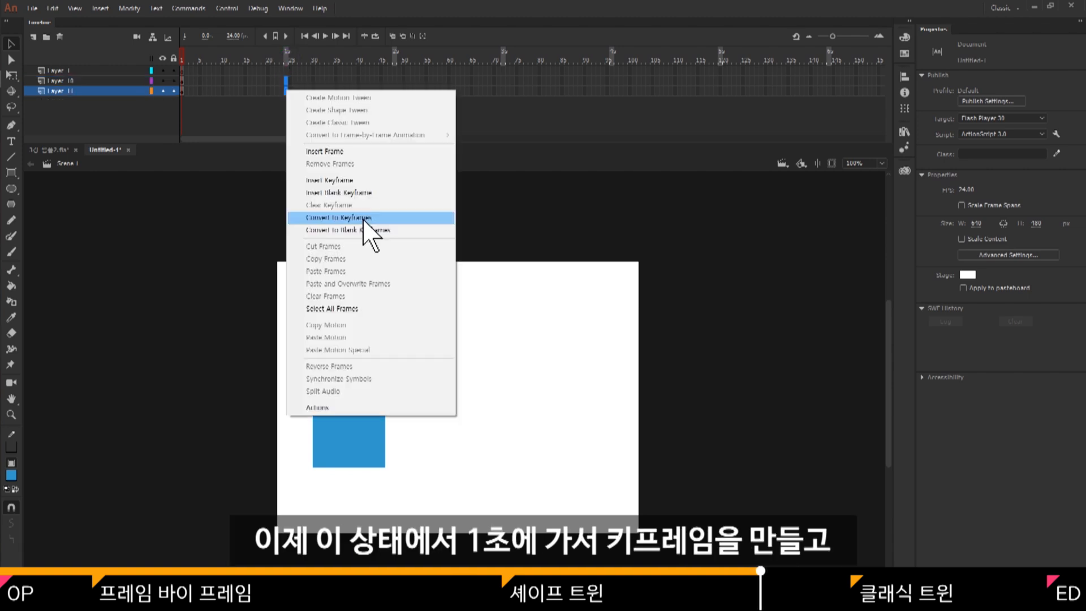
click(386, 218)
On frame 24, move the orange rectangle to the stage's lower right and the blue one to about X 435, Y 62.
drag(347, 340, 565, 445)
drag(348, 426, 557, 320)
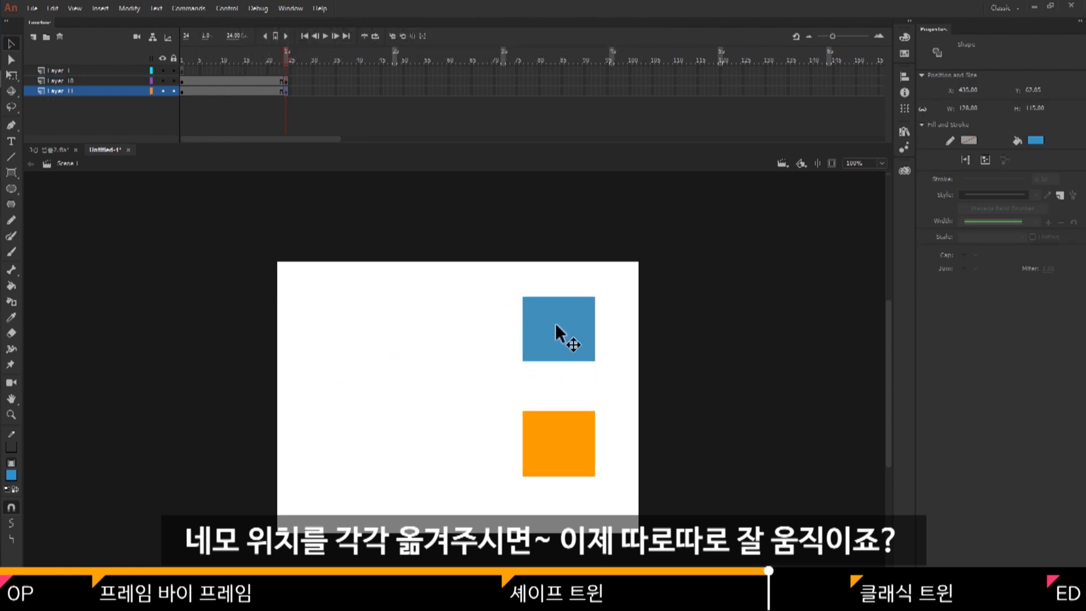
click(486, 325)
Create shape tweens on both rectangle layers between frames 1 and 24.
drag(261, 81, 260, 95)
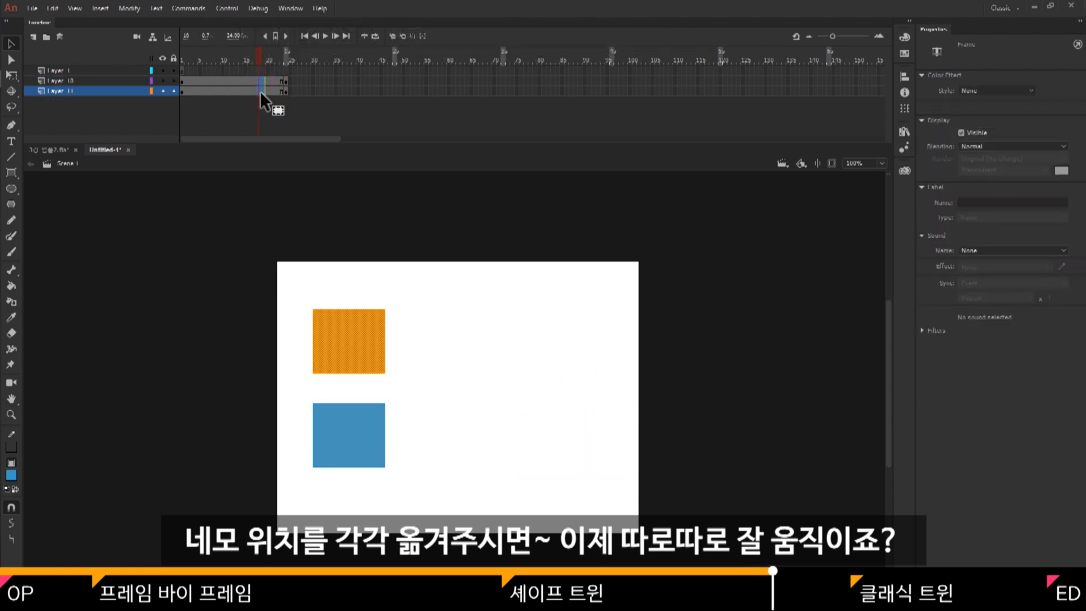
right_click(260, 90)
click(305, 114)
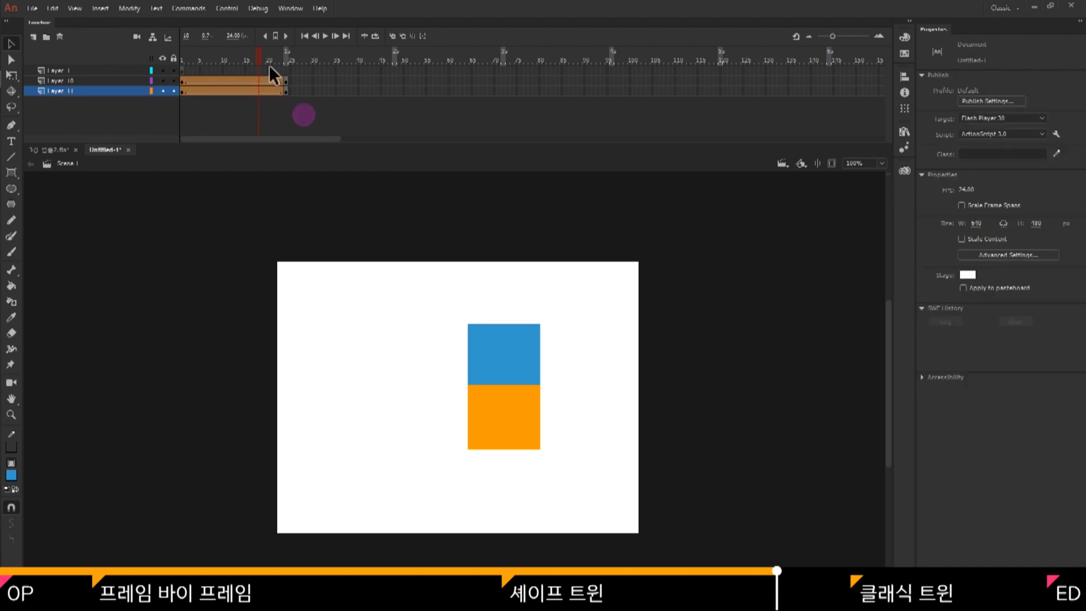
On frame 24, bend the edges of the blue and orange rectangles into curves and scrub through the tween.
drag(256, 56, 289, 67)
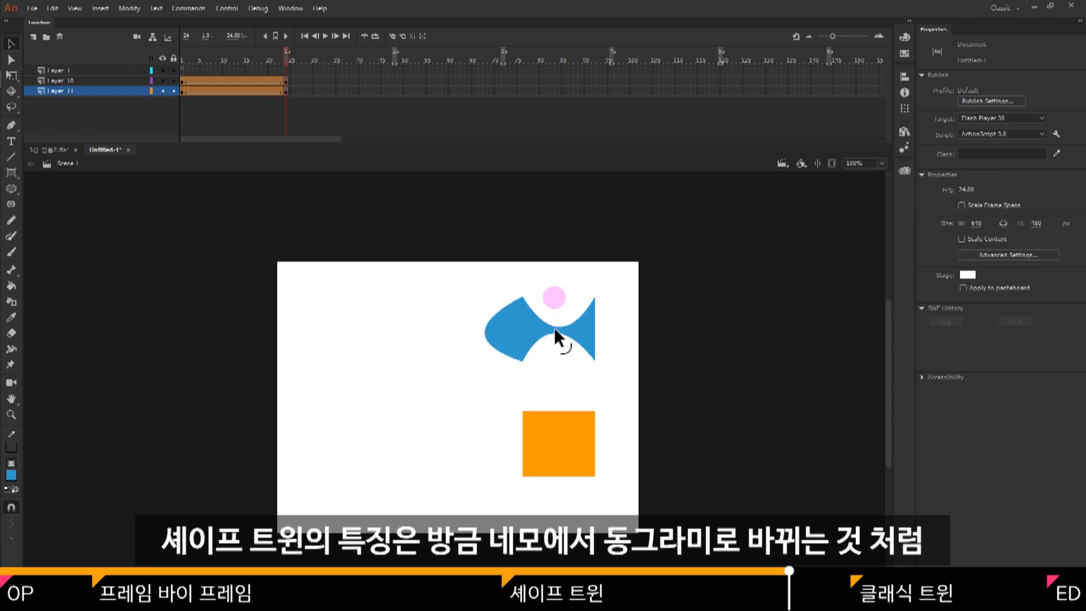
drag(564, 475, 560, 510)
drag(594, 442, 588, 444)
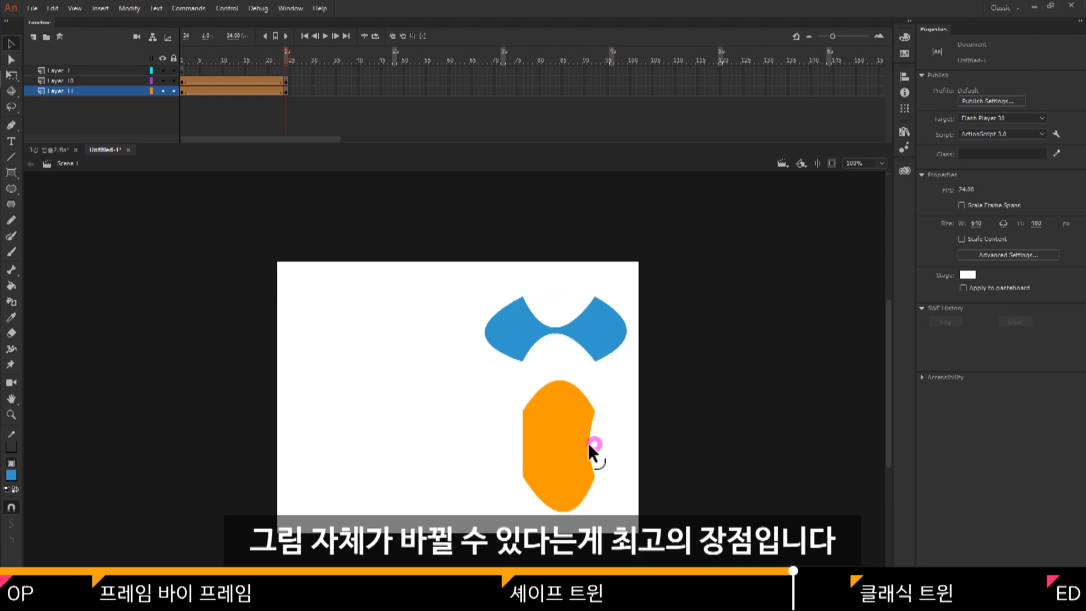
drag(254, 59, 147, 61)
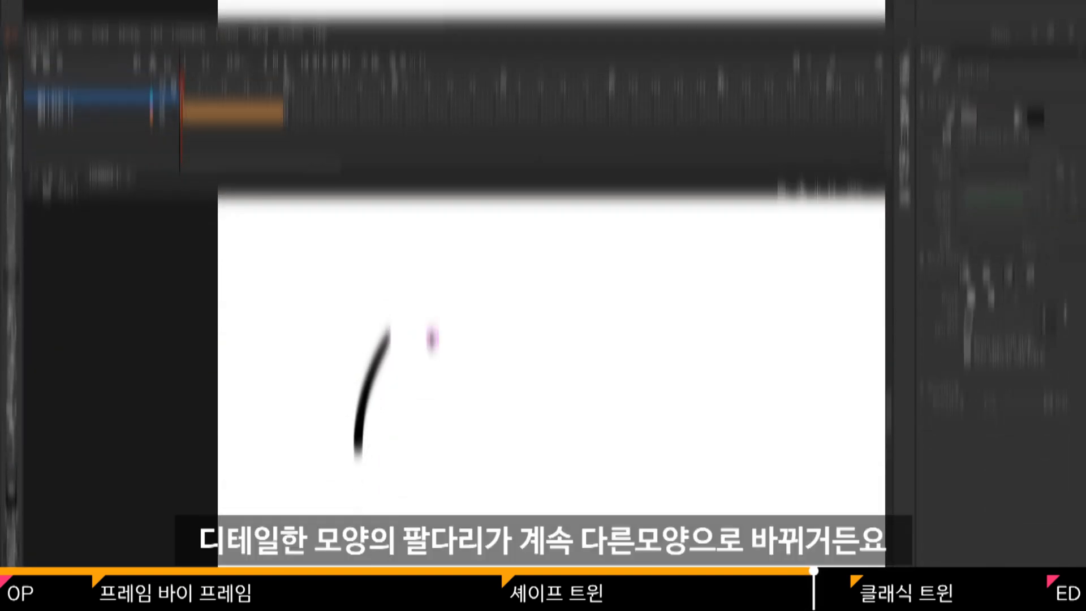
Finish drawing a black-outlined arm with a sleeve and hand on Layer 1 and fill the sleeve dark red.
mouse_move(426, 437)
mouse_down()
mouse_move(388, 467)
mouse_move(359, 421)
mouse_up()
mouse_move(445, 312)
mouse_down()
mouse_move(380, 310)
mouse_move(448, 313)
mouse_up()
key(k)
click(1033, 92)
click(877, 174)
click(427, 271)
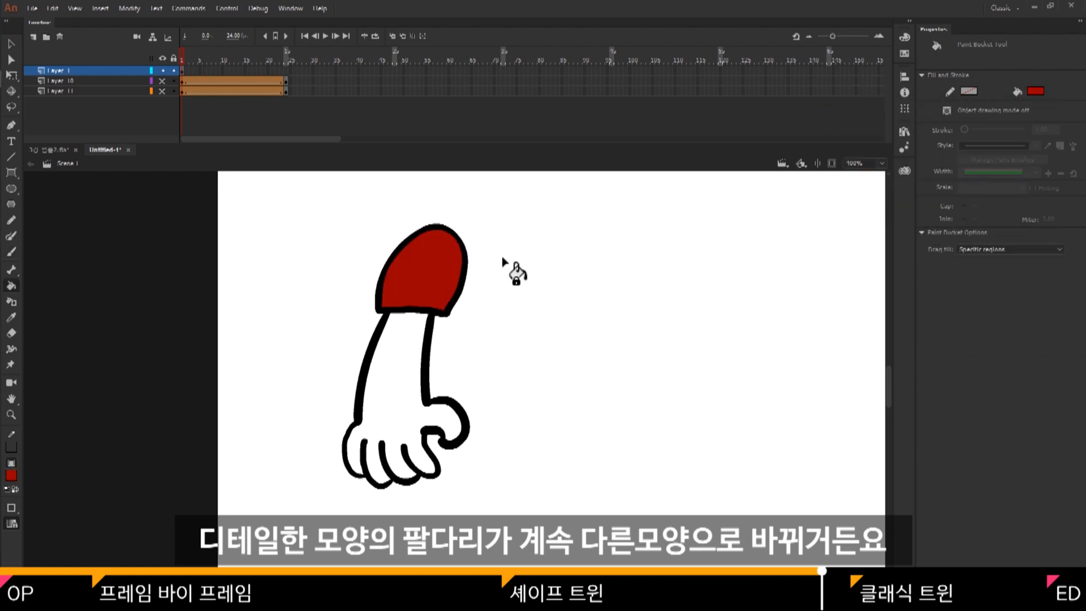
Fill the drawn arm and hand with a light skin tone.
click(1035, 91)
click(1006, 198)
click(396, 367)
key(v)
ctrl+alt+click(516, 326)
ctrl+alt+click(516, 326)
Insert a keyframe at frame 24 of the arm layer and move the arm to the right side of the stage.
click(286, 71)
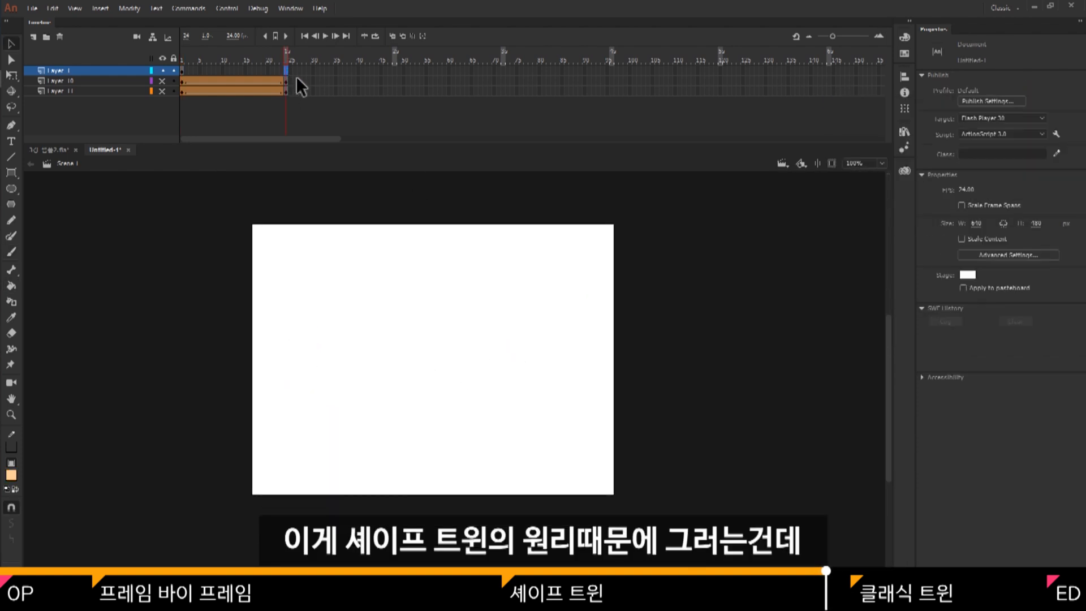
key(F6)
click(286, 71)
key(q)
key(v)
drag(320, 386, 521, 367)
Create a shape tween on the arm layer and play it back in a loop.
drag(286, 54, 182, 54)
click(375, 37)
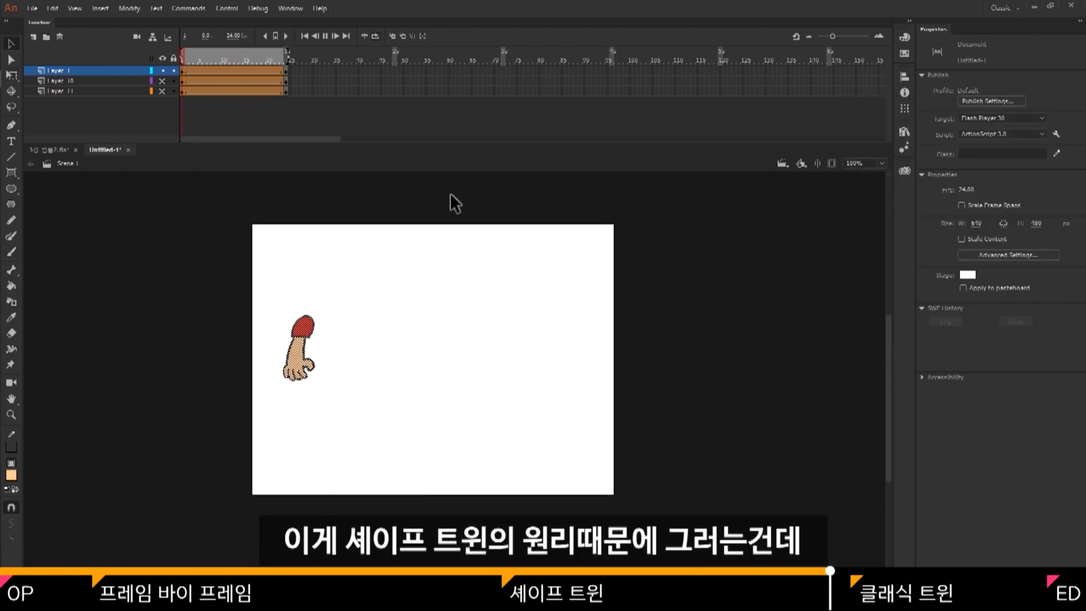
key(Return)
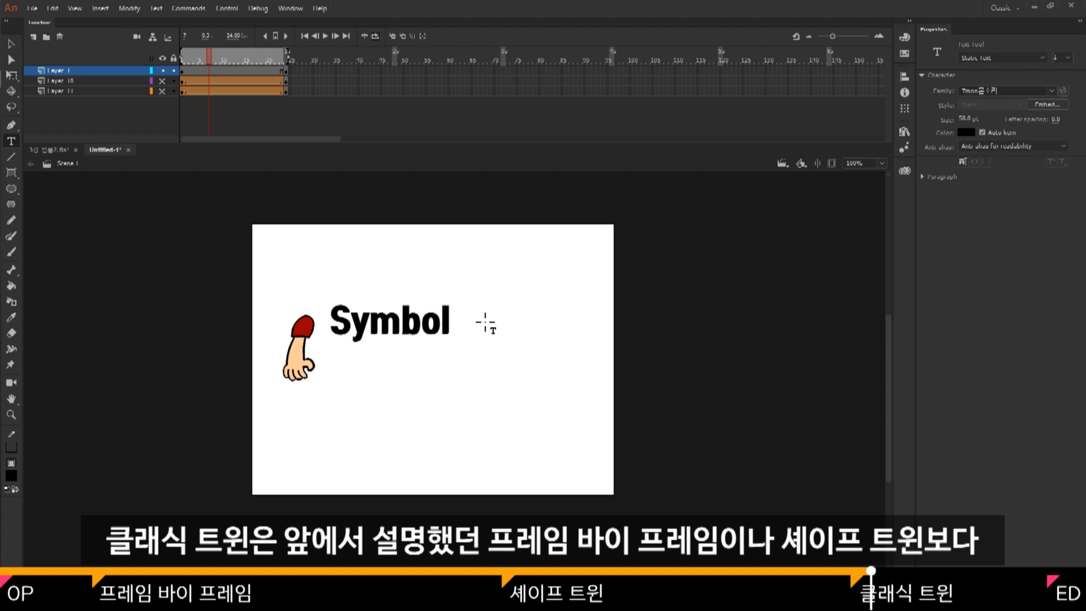
Clear the frame 24 keyframe and delete the arm and the Symbol text from Layer 1.
key(v)
drag(286, 72, 268, 72)
key(shift+F6)
key(Delete)
click(460, 316)
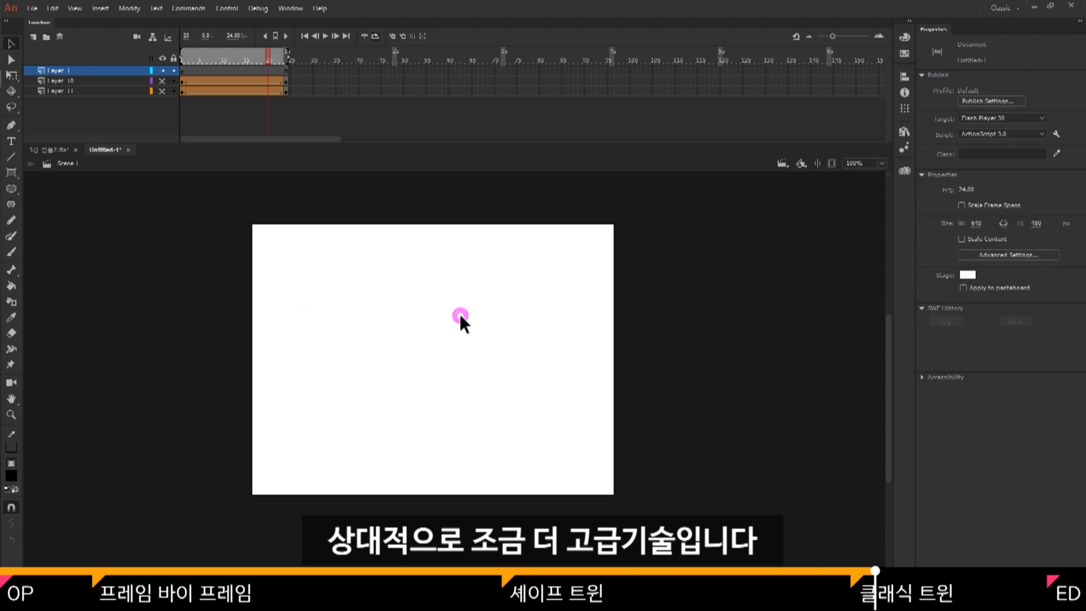
Delete the two shape-tweened layers, Layer 10 and Layer 11.
key(o)
click(95, 81)
shift+click(94, 91)
click(60, 37)
On frame 1, draw a circle about 216 px across, fill it red and flatten its top edge into an apple shape.
click(182, 72)
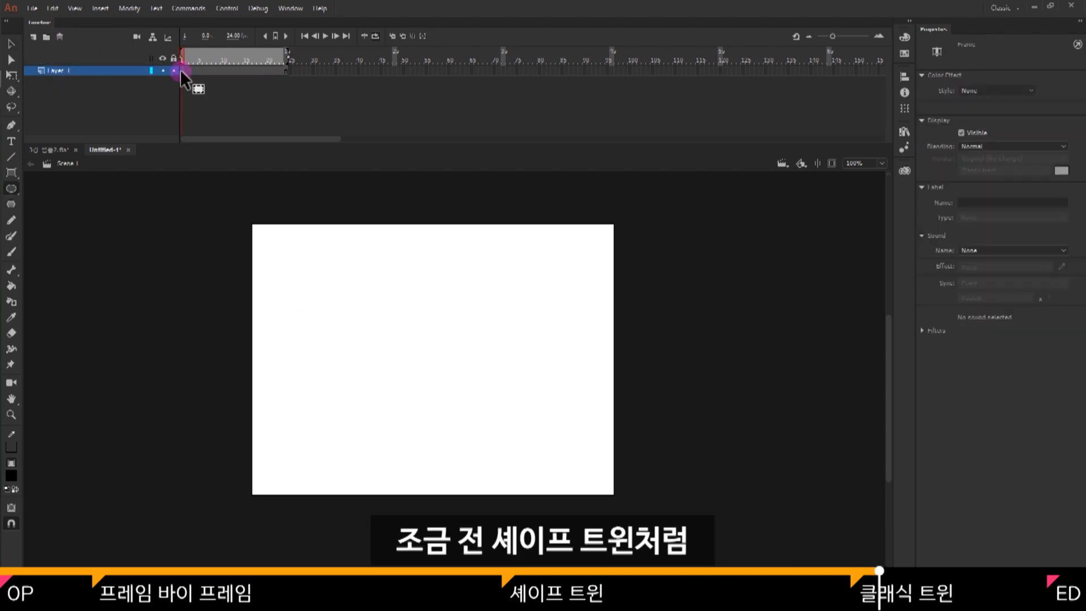
drag(425, 353, 486, 399)
key(v)
click(431, 336)
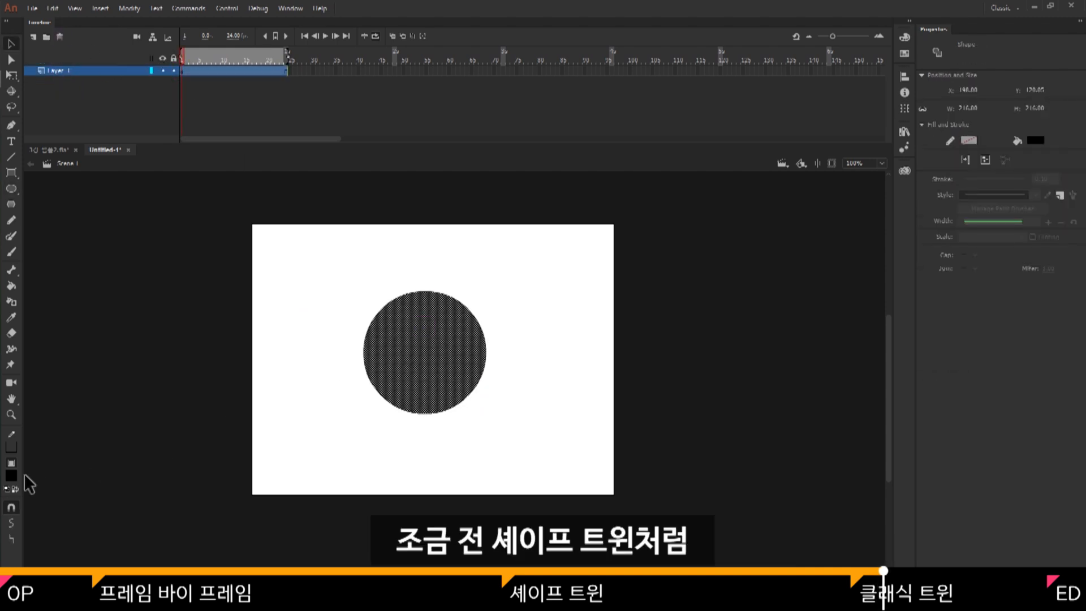
click(11, 476)
click(54, 412)
drag(419, 292, 417, 304)
Brush a brown #663300 stem and a dark green leaf onto the top of the apple.
key(b)
click(12, 475)
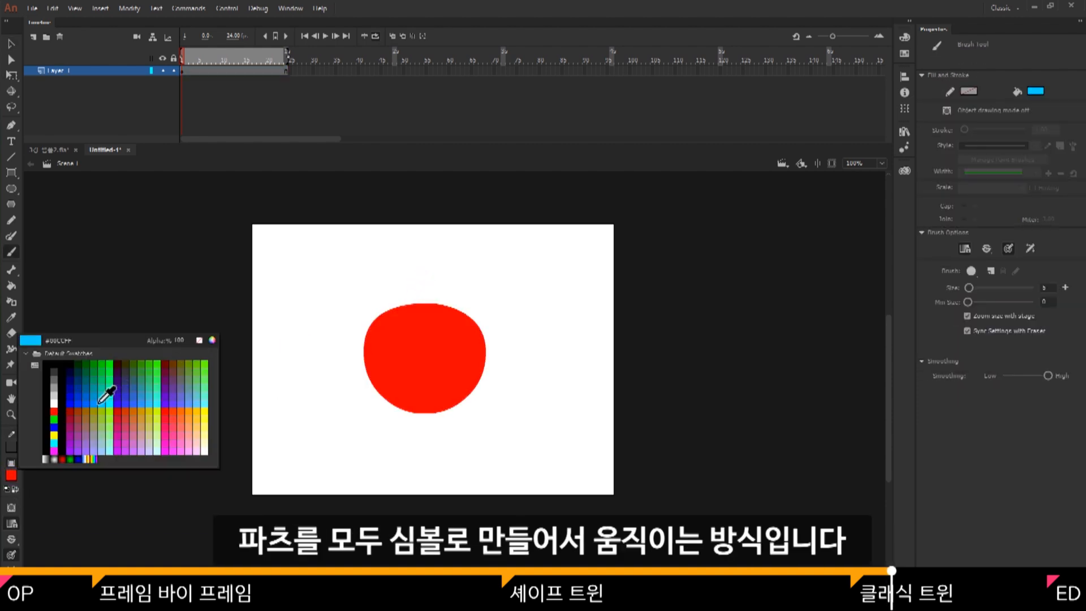
click(176, 365)
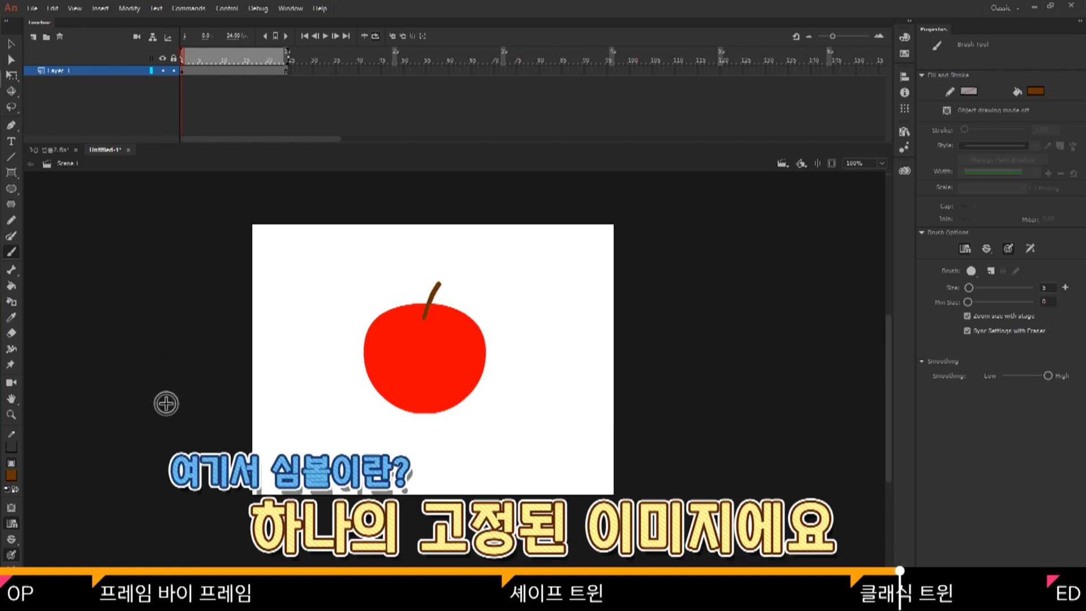
click(12, 476)
click(78, 364)
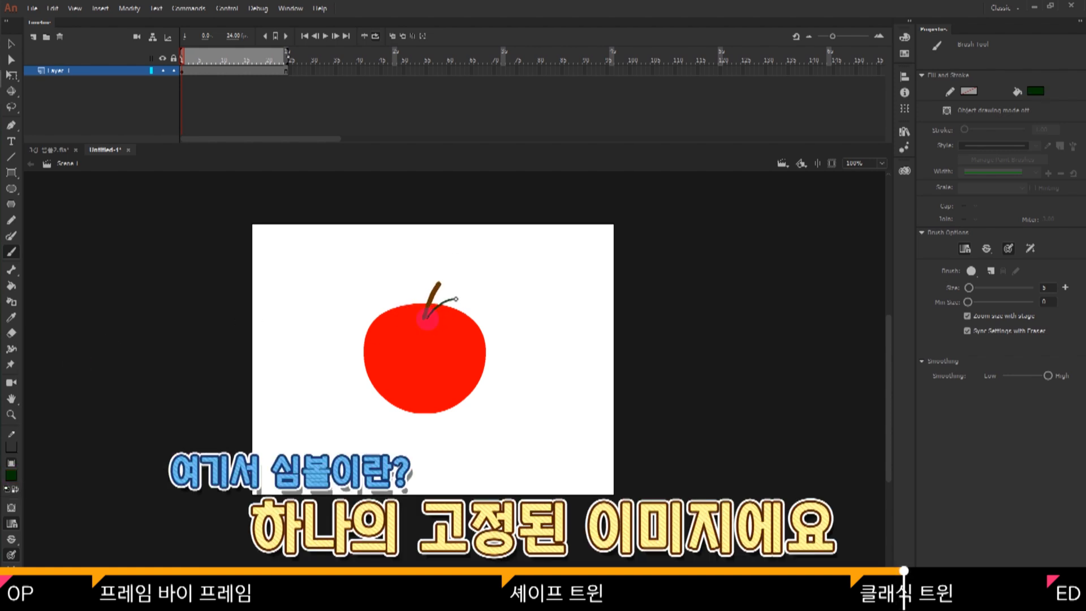
mouse_move(428, 318)
mouse_down()
mouse_move(440, 305)
mouse_move(461, 331)
mouse_up()
key(v)
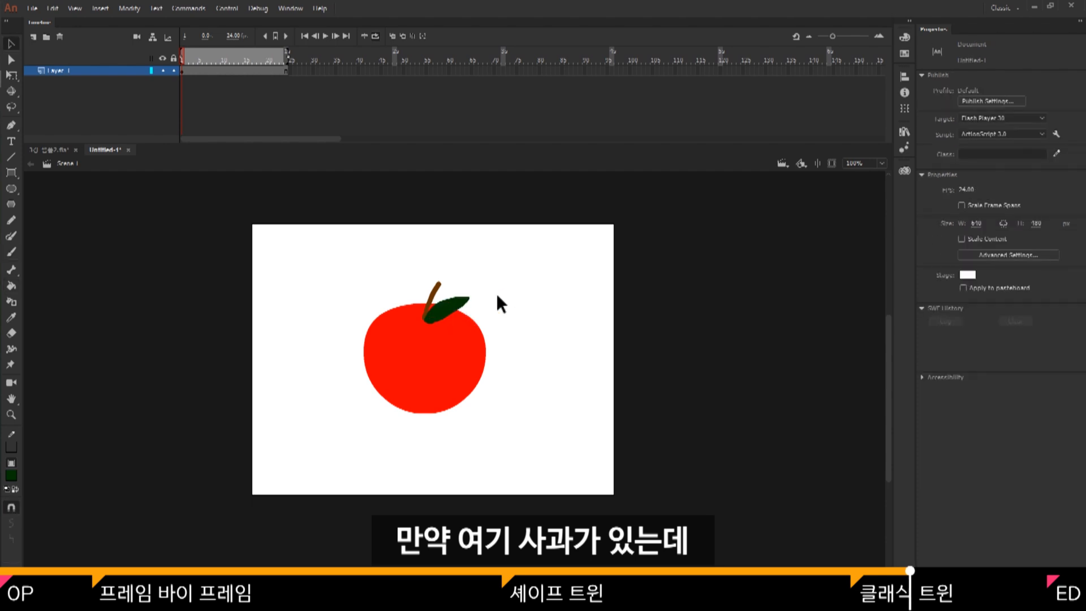
Insert a keyframe at frame 24 of the apple layer and create a shape tween.
key(F6)
right_click(278, 69)
click(311, 89)
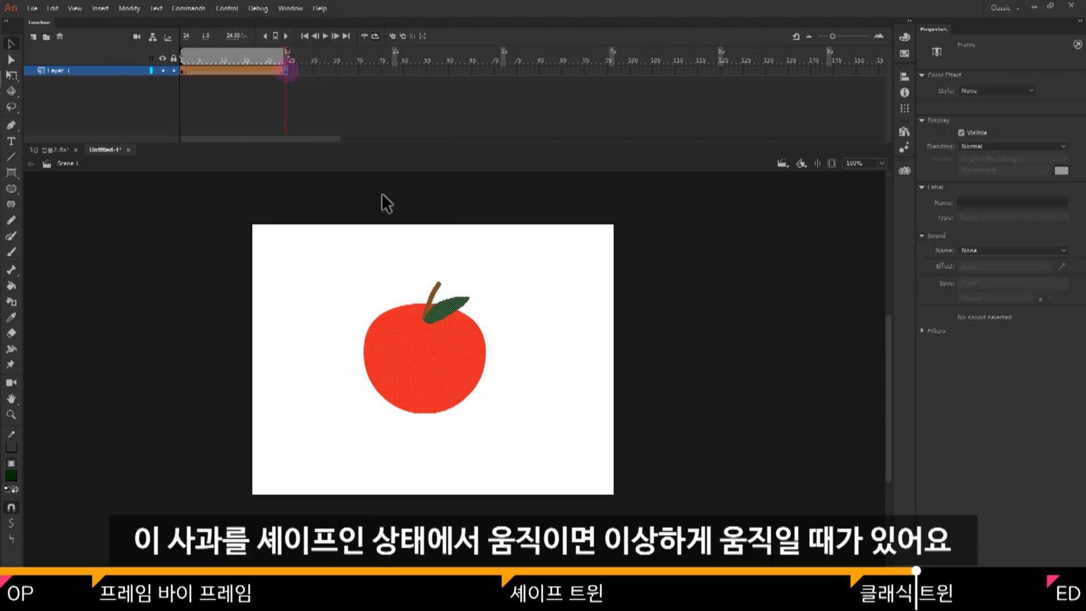
Try rotating the apple and moving it rightward on frame 24, and scrub through the shape tween.
key(q)
drag(491, 277, 512, 326)
key(v)
drag(445, 346, 520, 346)
mouse_move(284, 53)
mouse_down()
mouse_move(197, 59)
mouse_move(286, 67)
mouse_up()
click(286, 70)
key(q)
drag(567, 289, 589, 363)
key(v)
drag(285, 56, 195, 88)
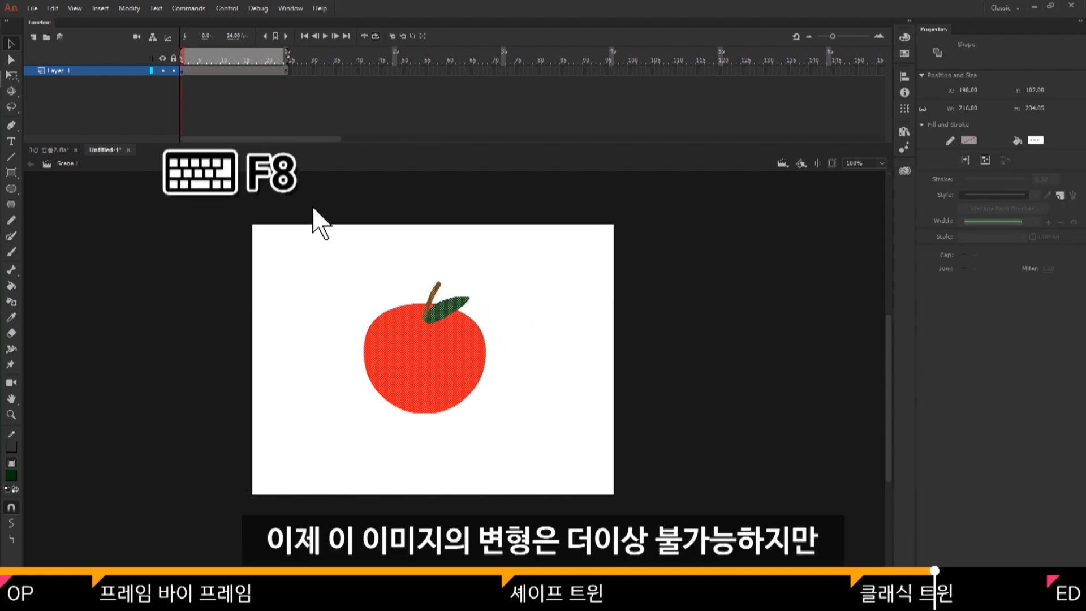
Convert the apple artwork to a graphic symbol named 사과.
key(F8)
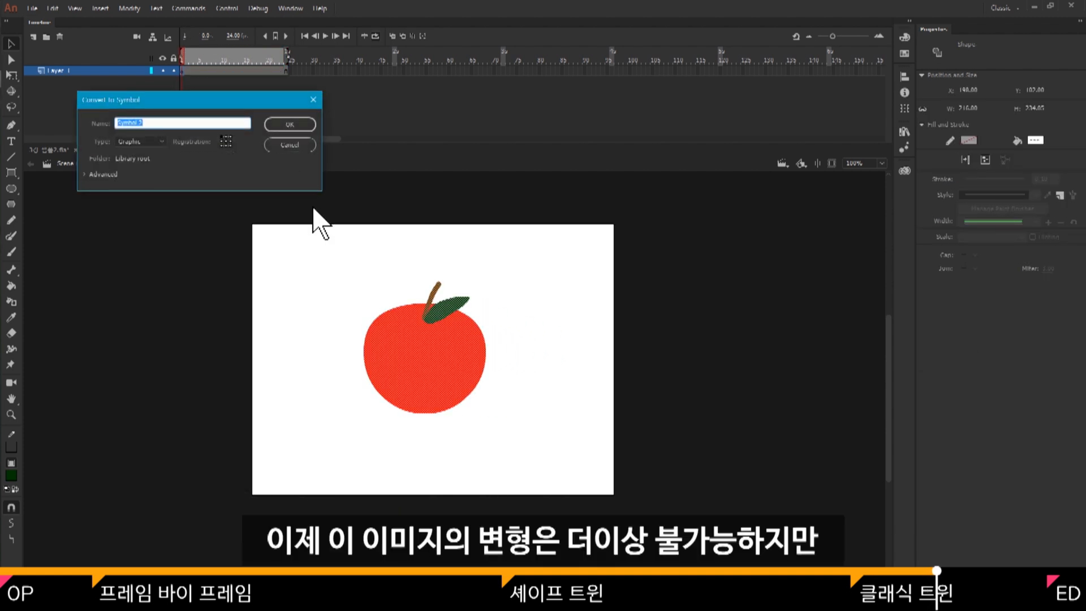
text(사과)
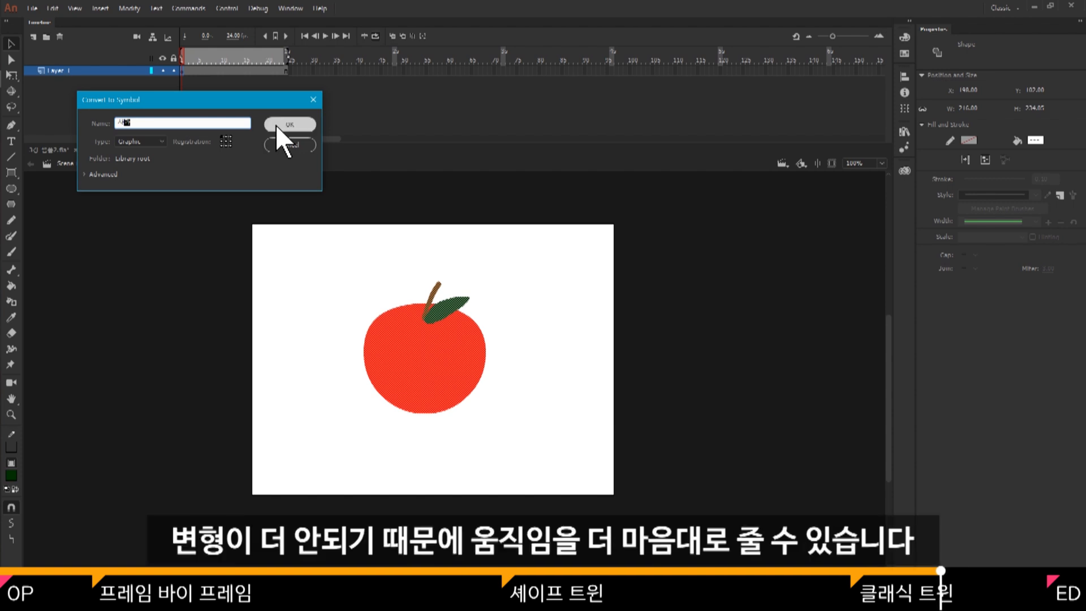
click(276, 125)
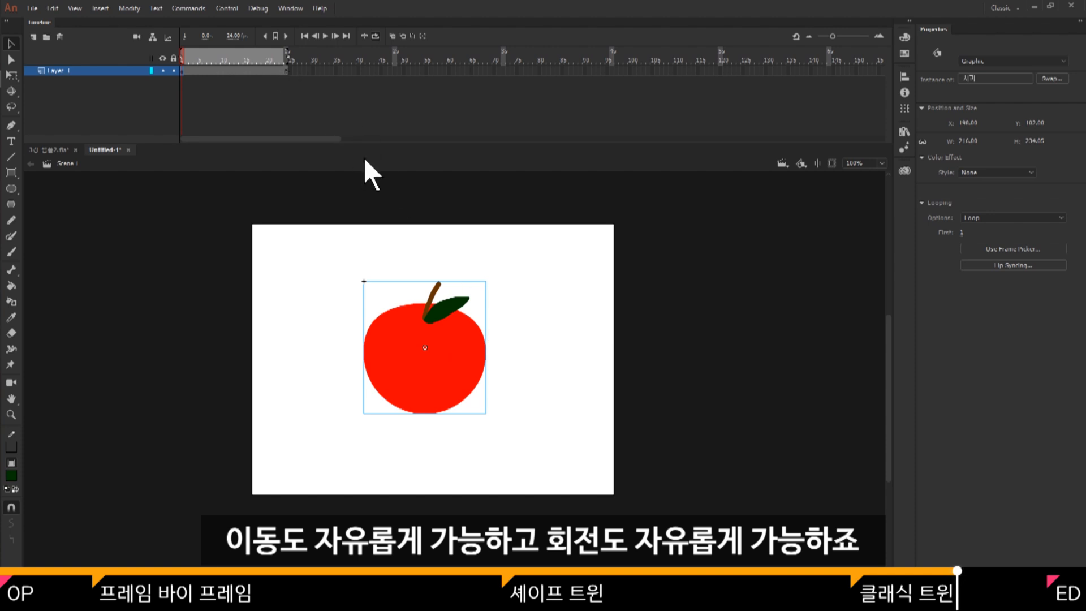
Create a classic tween for the apple symbol between frames 1 and 24.
click(504, 289)
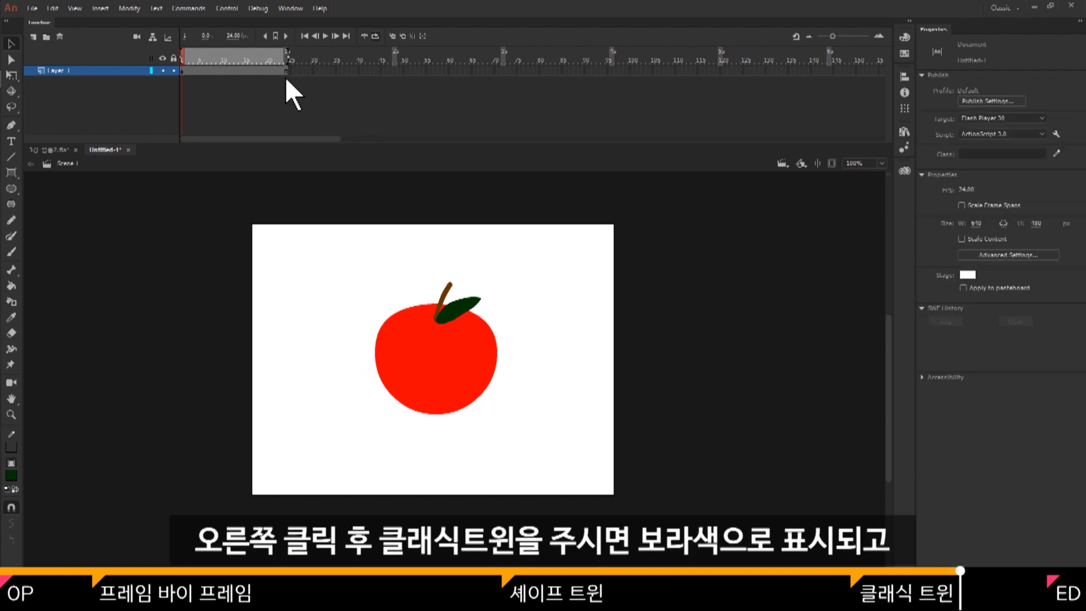
click(286, 72)
right_click(275, 69)
click(283, 104)
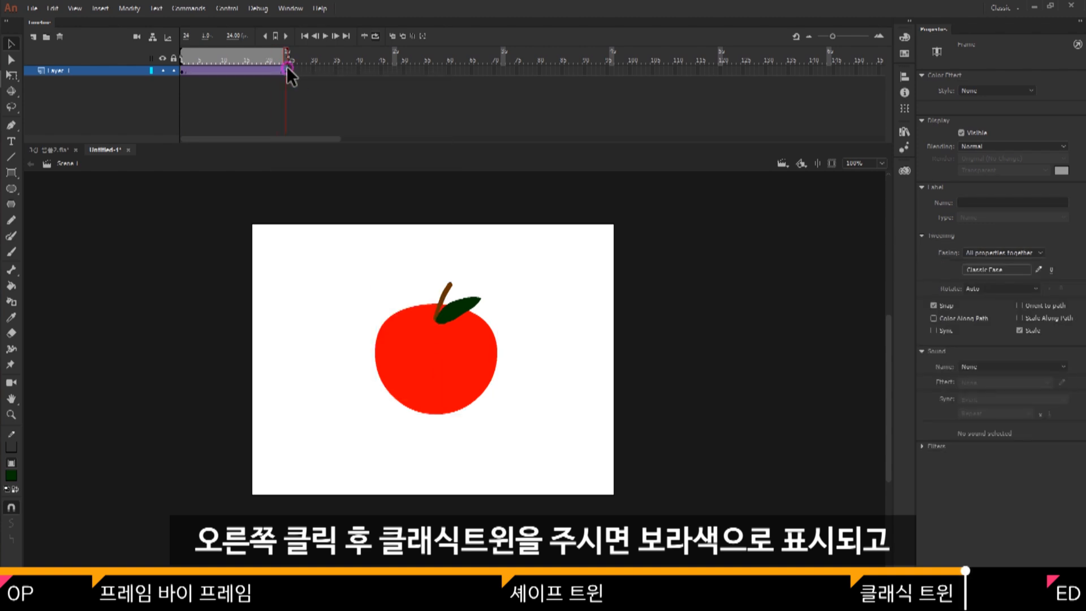
Rotate the apple symbol clockwise on frame 24 and scrub back through the classic tween to frame 1.
click(286, 69)
key(q)
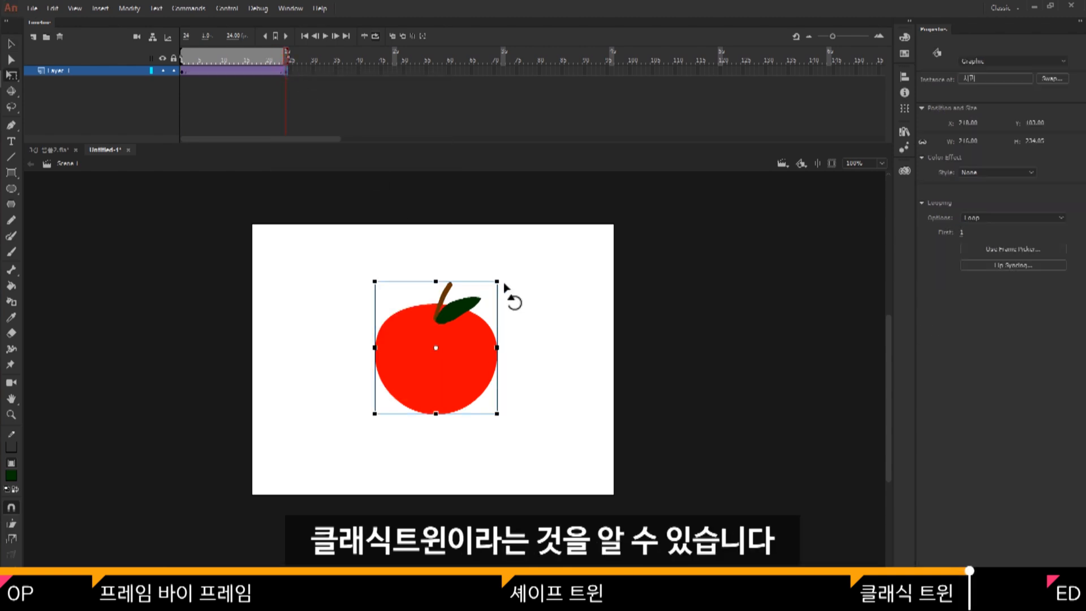
drag(504, 284, 481, 420)
key(v)
click(546, 303)
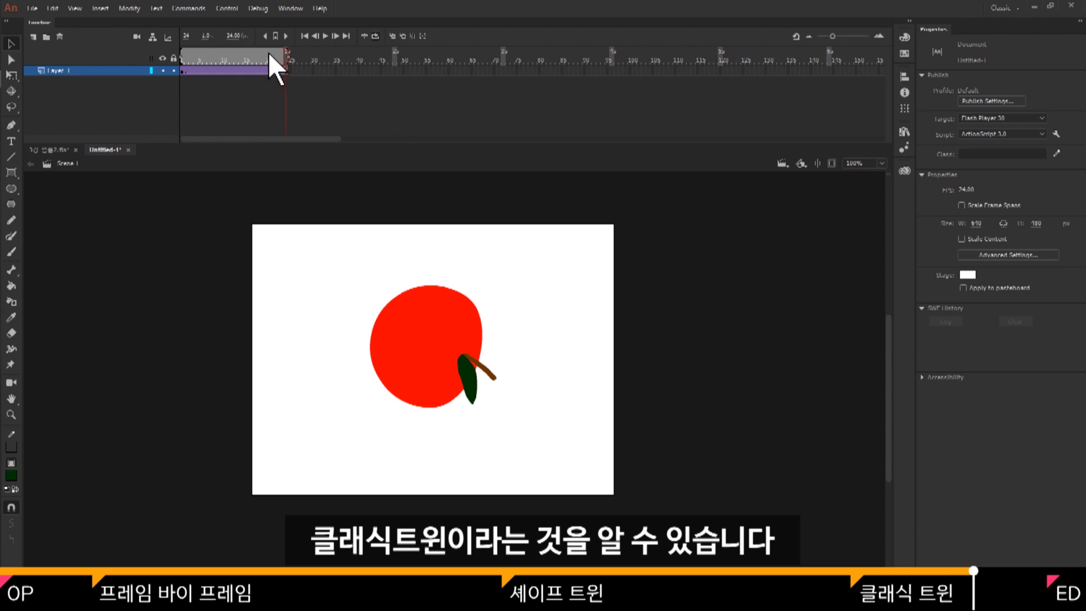
drag(269, 52, 180, 78)
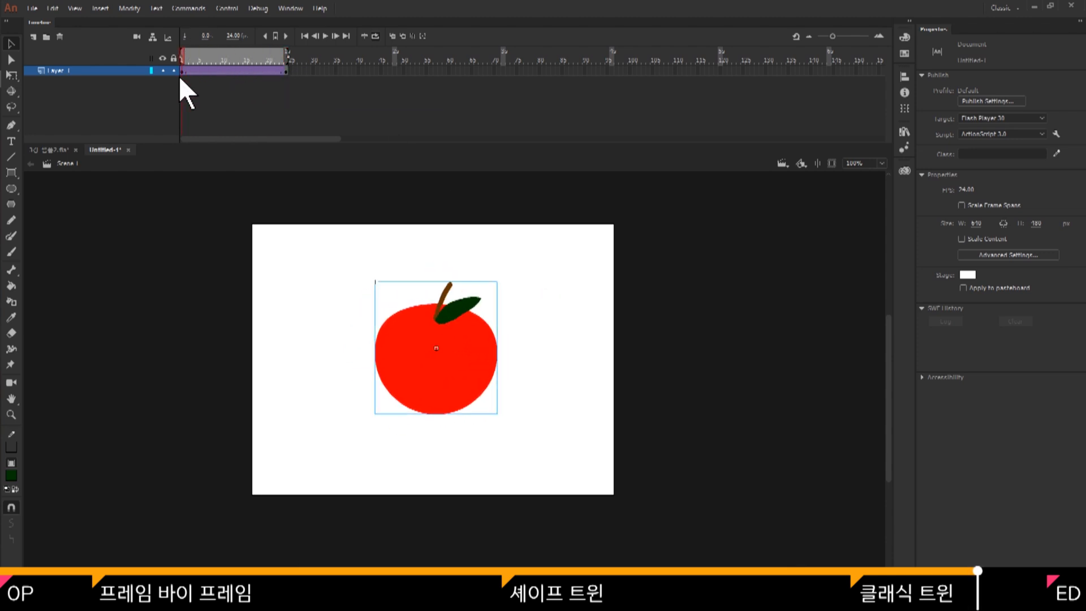
Switch to the rabbit document, select all the rabbit's parts and distribute them to separate layers.
click(111, 86)
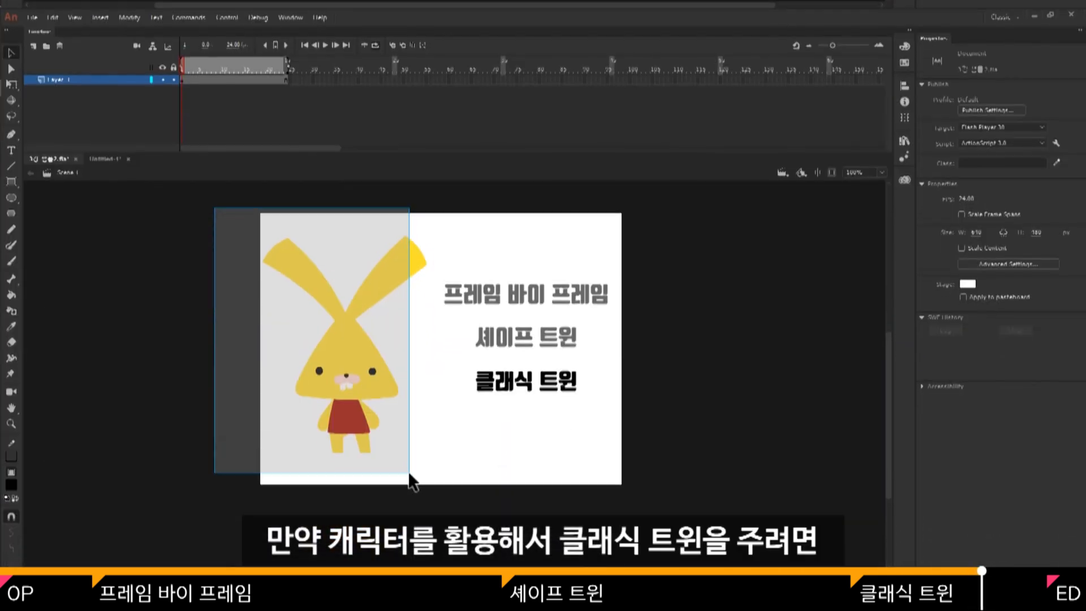
drag(409, 472, 418, 478)
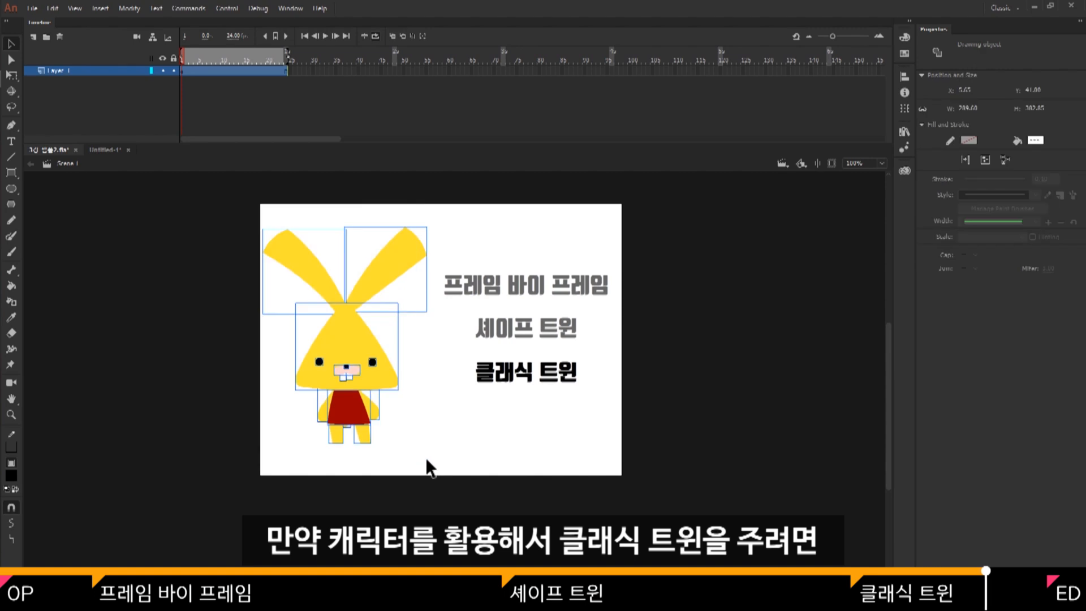
key(ctrl+shift+d)
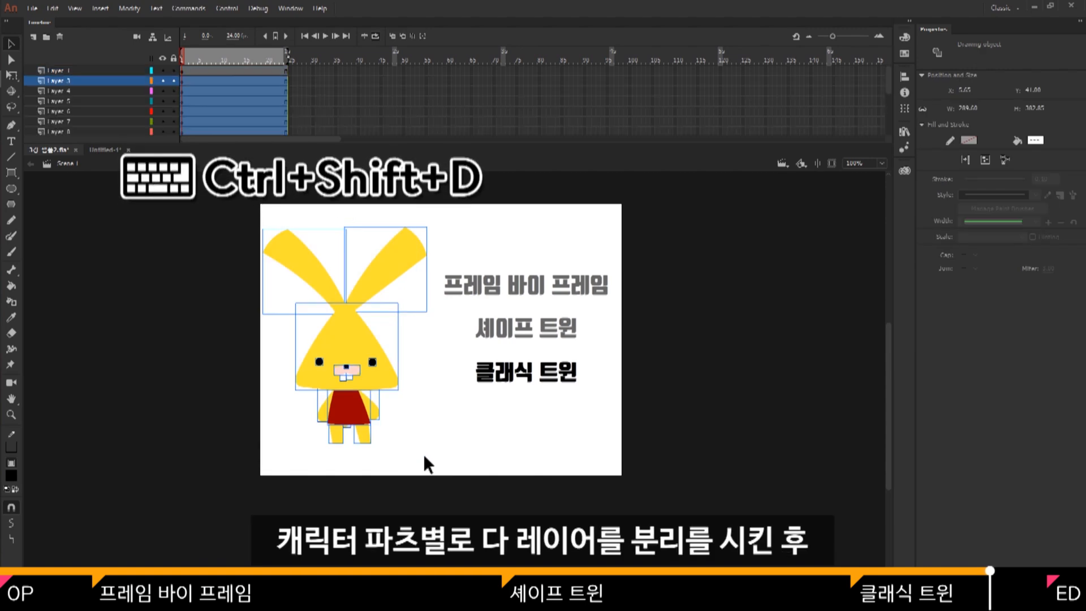
click(422, 447)
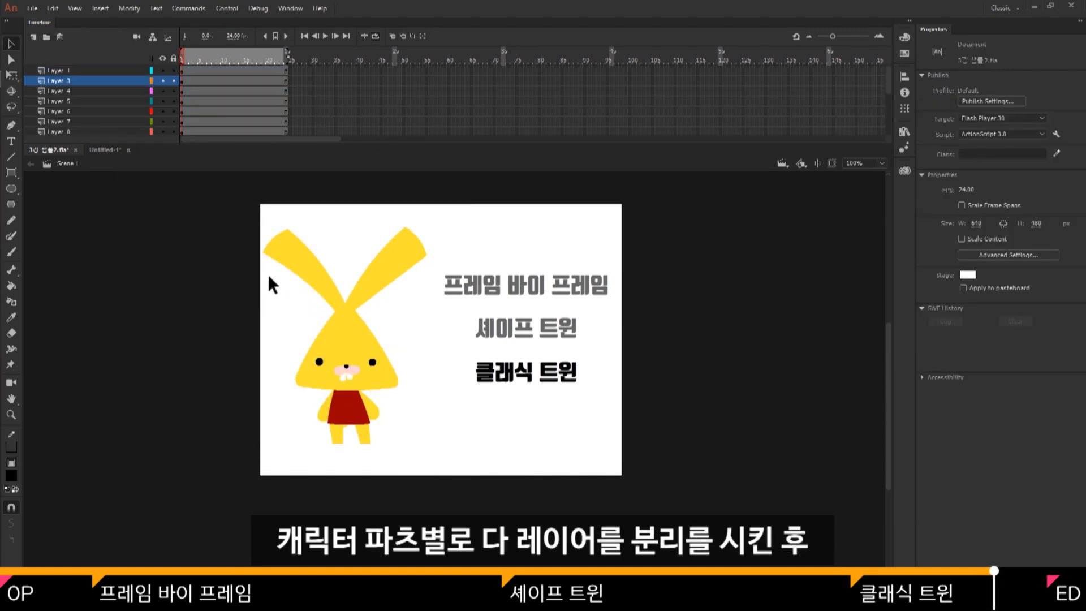
Convert the rabbit's head with its ears and face, and the arms, to graphic symbols.
mouse_move(268, 274)
mouse_down()
mouse_move(372, 367)
mouse_move(398, 374)
mouse_up()
key(F8)
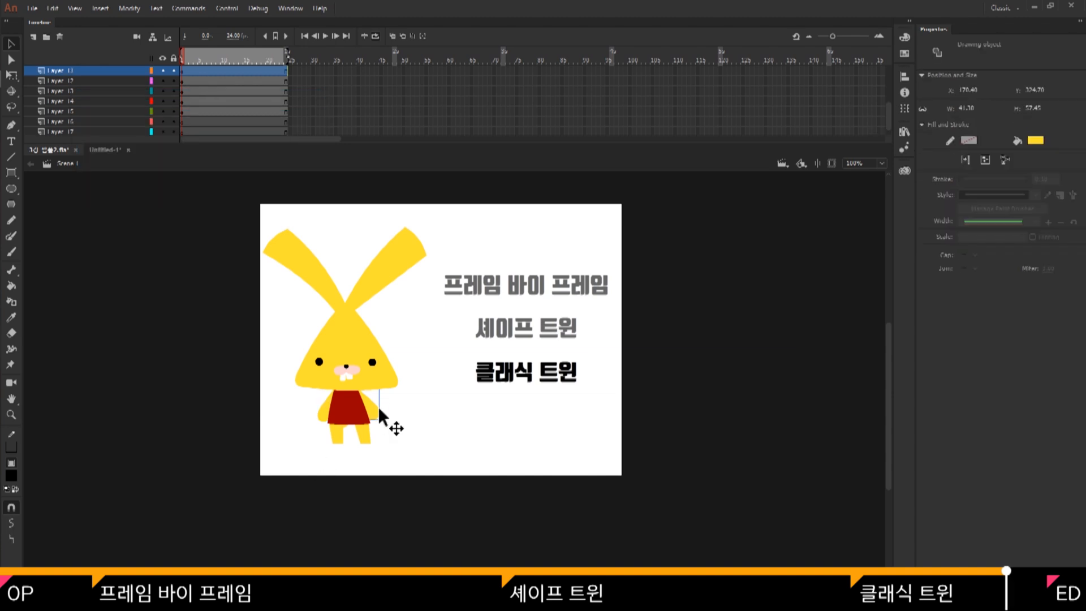
key(Return)
Convert the rabbit's red body to a graphic symbol named 비두 몸통.
key(Return)
click(348, 411)
key(F8)
text(비두 몸)
Convert both of the rabbit's legs and its tail to graphic symbols, naming the tail 비두 꼬리.
key(Return)
click(336, 439)
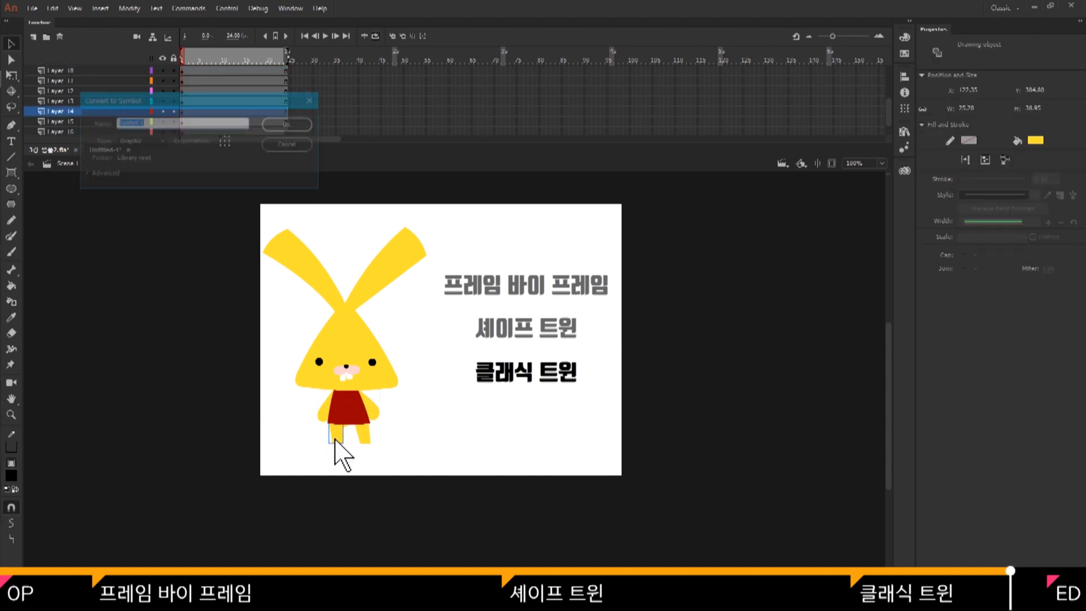
key(Return)
click(363, 435)
key(F8)
key(Return)
click(340, 435)
key(F8)
click(293, 125)
Enlarge the timeline area and delete the leftover empty layers.
scroll(296, 128, down, 2)
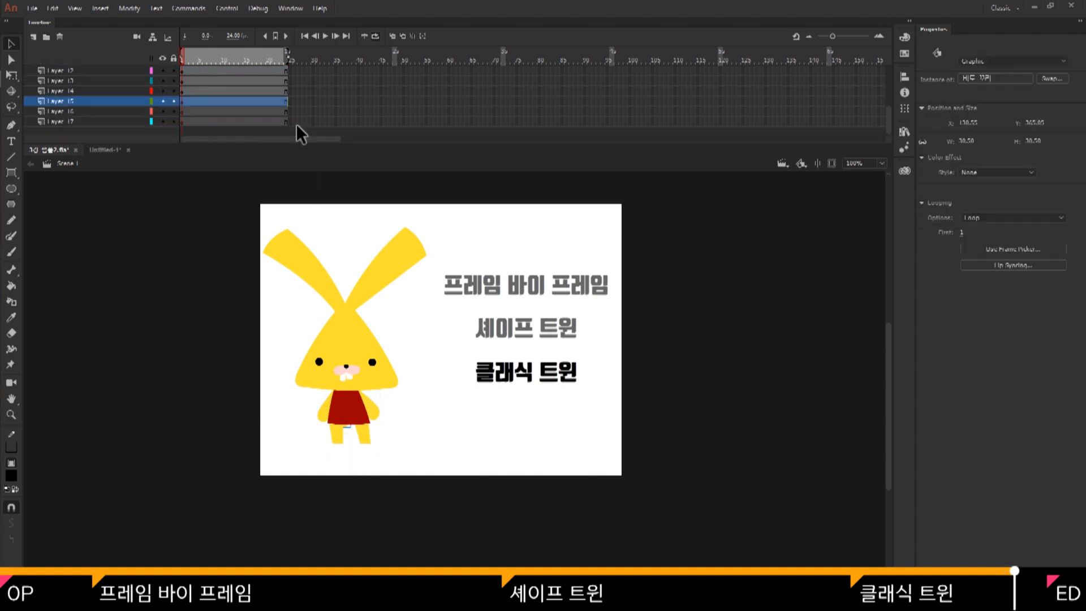
click(62, 121)
click(60, 37)
drag(250, 143, 250, 234)
click(85, 91)
shift+click(85, 142)
click(60, 38)
click(102, 81)
click(102, 173)
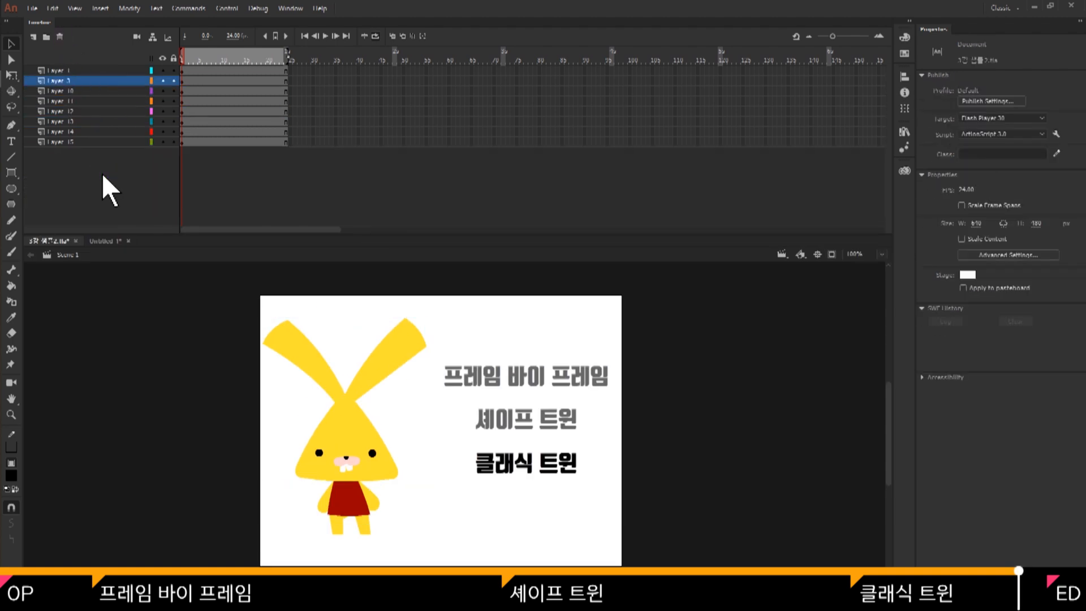
Distribute the rabbit symbols to their own named layers and delete the old numbered layers below Layer 1.
click(102, 81)
key(ctrl+shift+d)
click(102, 162)
shift+click(102, 213)
click(60, 37)
click(102, 81)
click(127, 177)
click(61, 38)
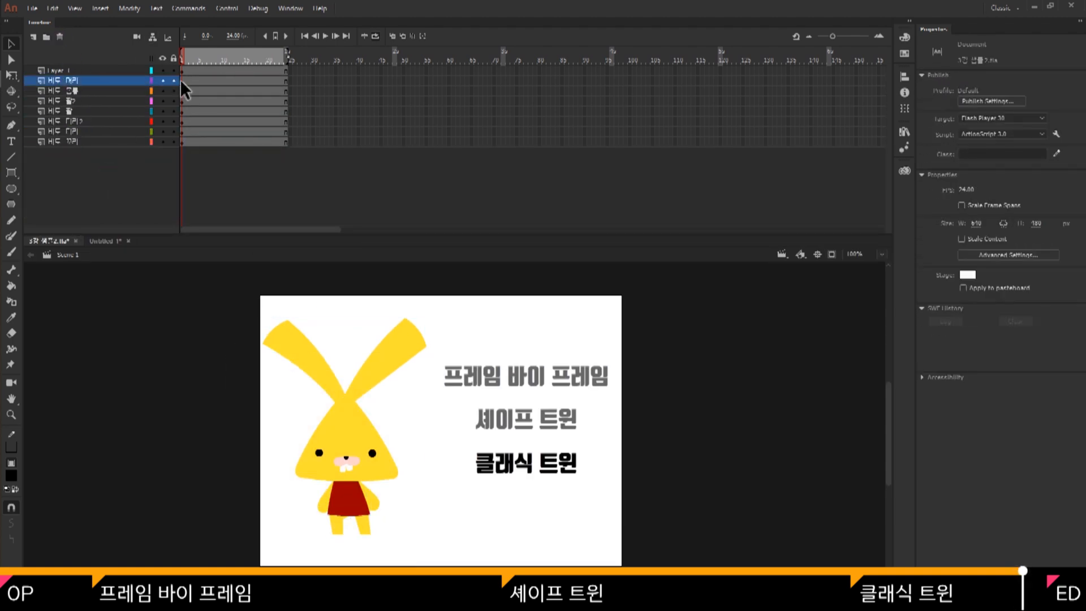
Turn off loop playback, reduce the timeline's height and check the rabbit's head, body, arm and leg symbols one by one.
click(375, 36)
drag(431, 234, 439, 174)
click(352, 370)
click(345, 434)
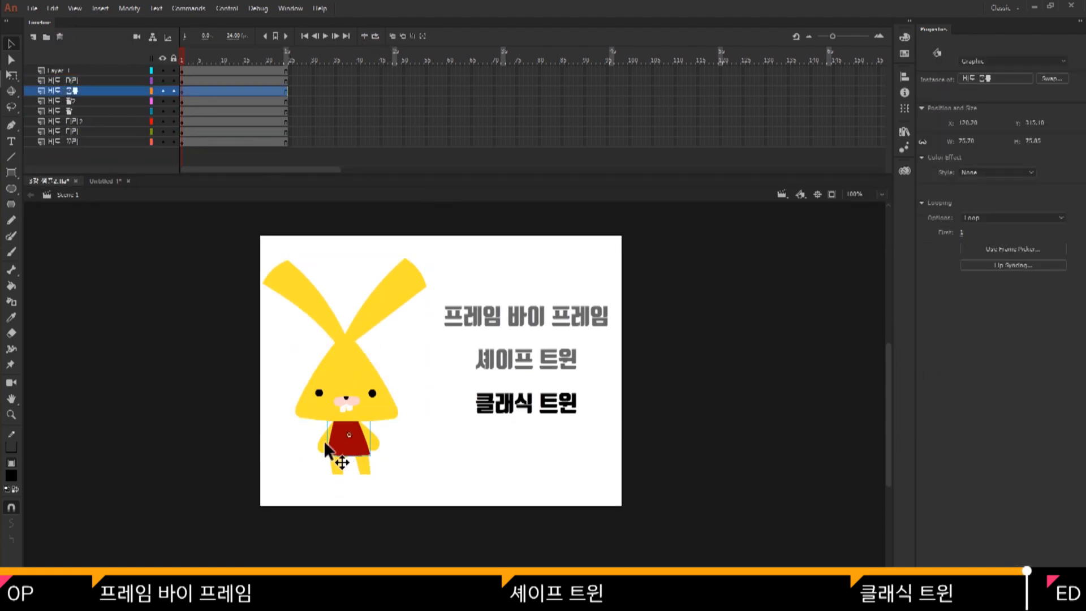
click(324, 440)
click(335, 468)
click(363, 466)
click(232, 316)
Insert keyframes at frame 8 on all seven rabbit layers and tilt the rabbit's head clockwise.
drag(213, 81, 214, 142)
key(F6)
click(345, 368)
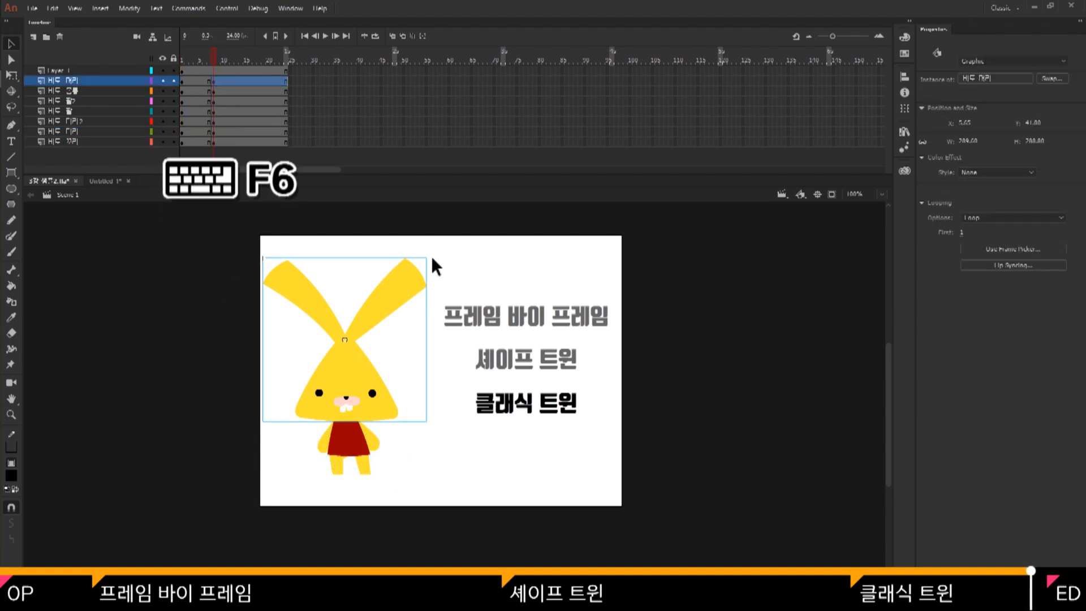
key(q)
drag(431, 254, 441, 266)
drag(334, 385, 344, 389)
On frame 8, rotate both of the rabbit's arms outward and adjust the angle and position of one leg.
click(324, 441)
drag(317, 456, 310, 450)
click(373, 441)
drag(385, 455, 389, 449)
drag(373, 436, 376, 433)
click(336, 466)
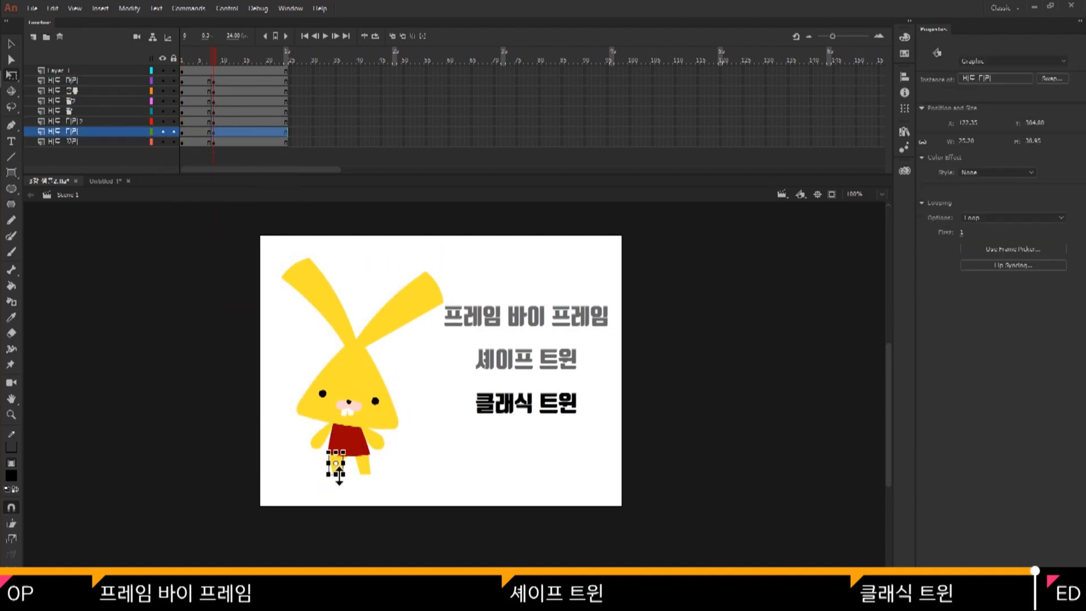
drag(346, 480, 338, 482)
drag(336, 466, 332, 465)
Insert keyframes at frame 14 on all seven rabbit layers, then rotate the whole rabbit counter-clockwise and move it up.
click(240, 59)
drag(240, 81, 241, 142)
key(F6)
drag(449, 256, 431, 248)
drag(359, 374, 361, 355)
On frame 14, tilt the rabbit's head counter-clockwise, raise both arms and swing one leg outward.
click(351, 353)
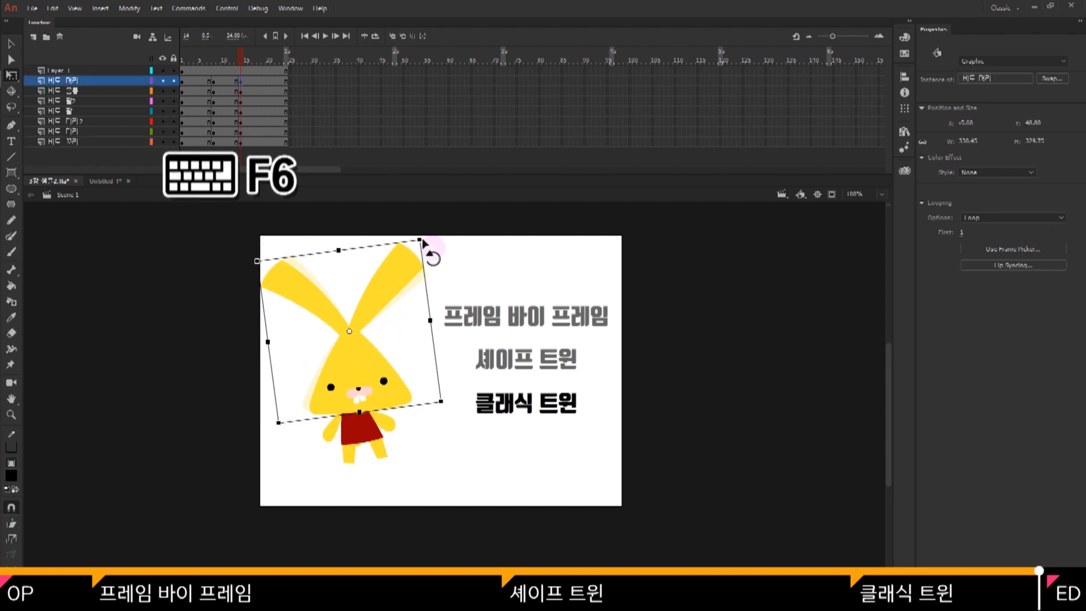
drag(426, 246, 414, 240)
click(384, 420)
drag(408, 413, 405, 395)
click(331, 431)
drag(311, 451, 302, 427)
click(379, 449)
drag(387, 459, 392, 455)
click(395, 461)
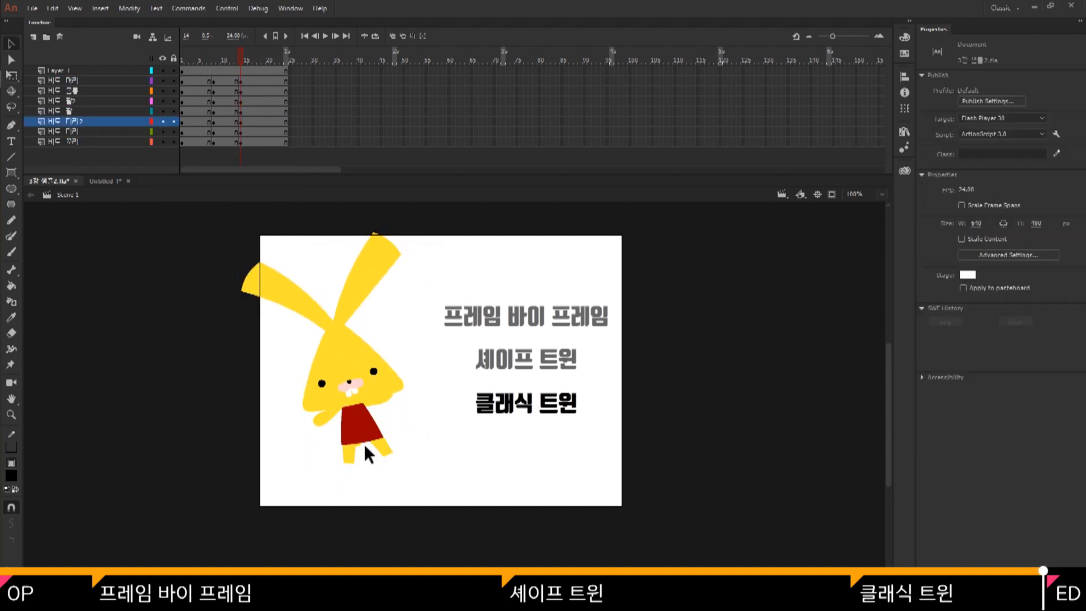
click(364, 443)
click(360, 445)
Create classic tweens on all seven rabbit layers between the keyframes at frames 1, 8 and 14.
click(244, 59)
drag(227, 81, 195, 142)
right_click(207, 137)
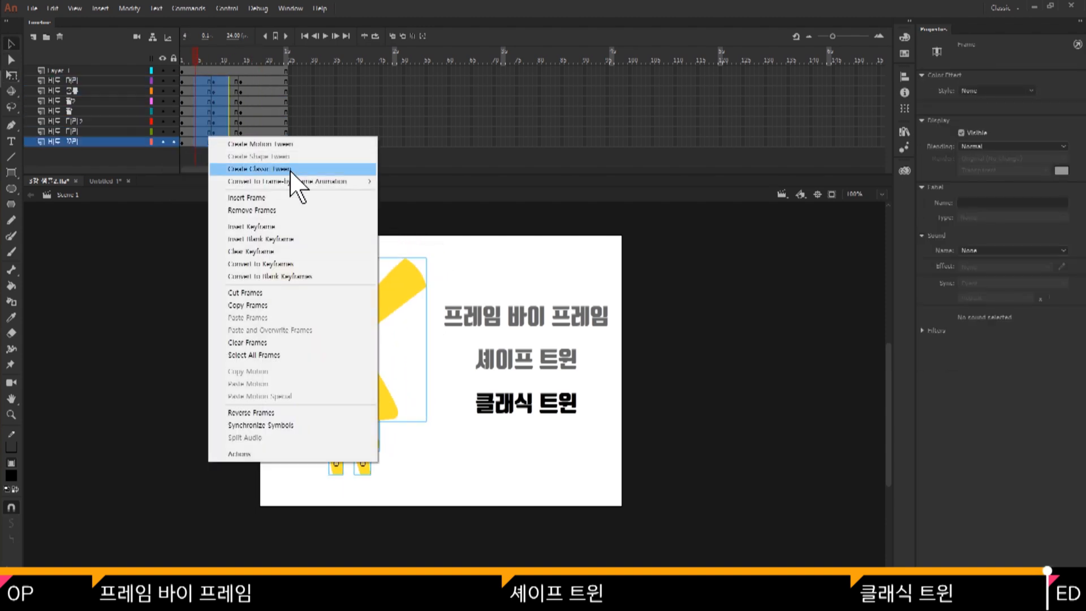
click(289, 170)
click(265, 151)
Play the rabbit animation from frame 1 and scrub through its classic tweens.
drag(198, 55, 184, 81)
key(Return)
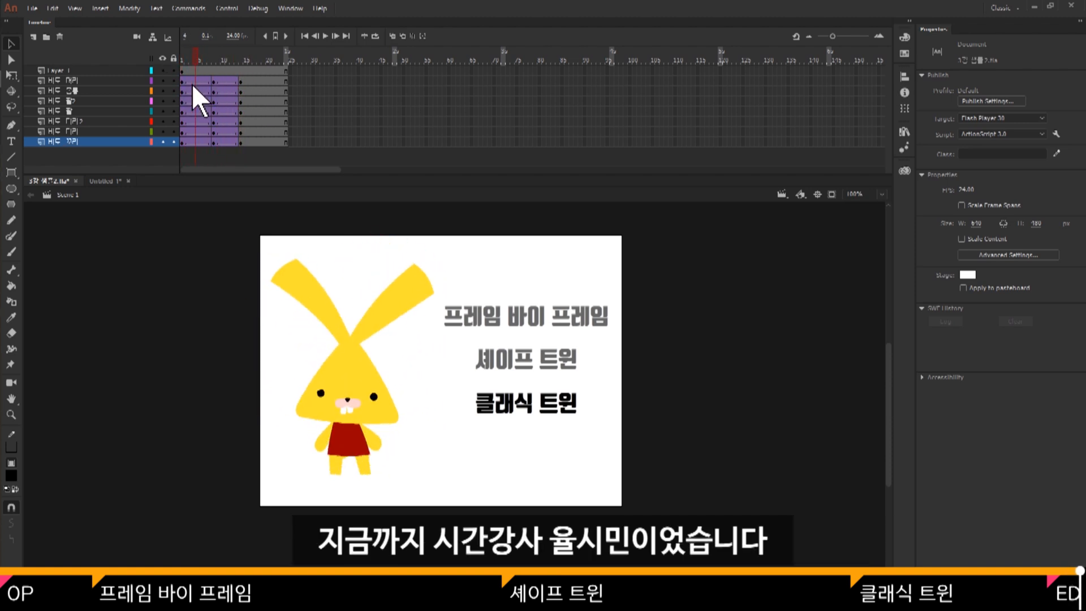
drag(250, 78, 185, 80)
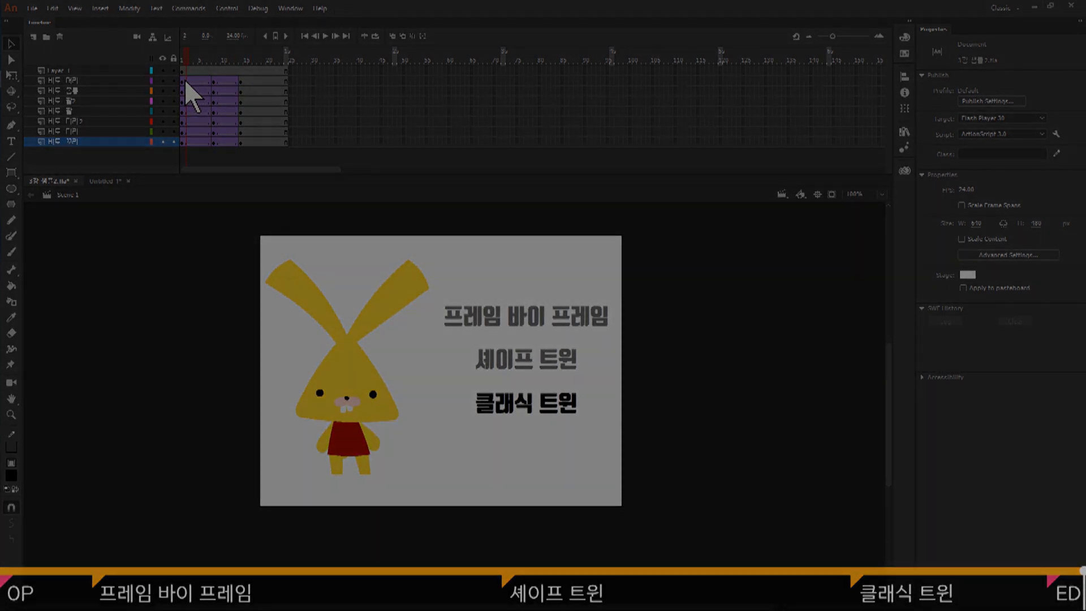